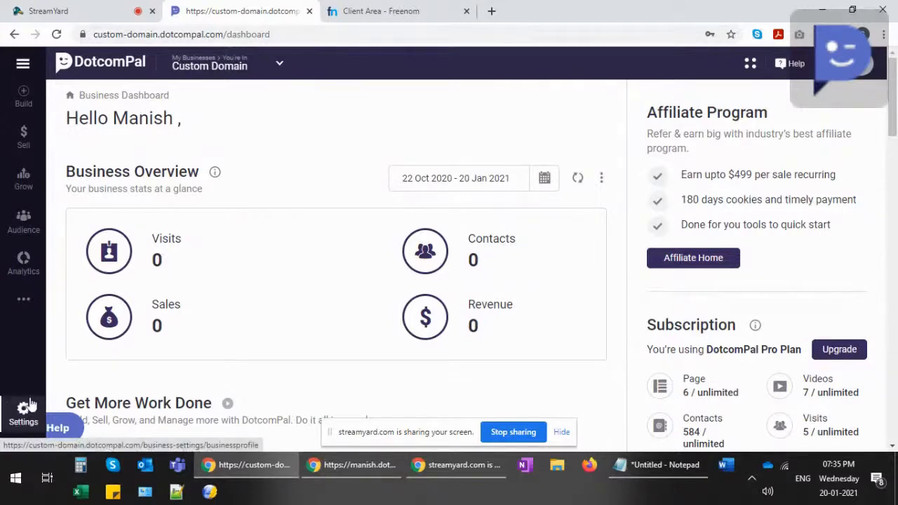
Open the custom domain page in the channel settings of the business settings
{"action": "left_click", "coordinate": [26, 414]}
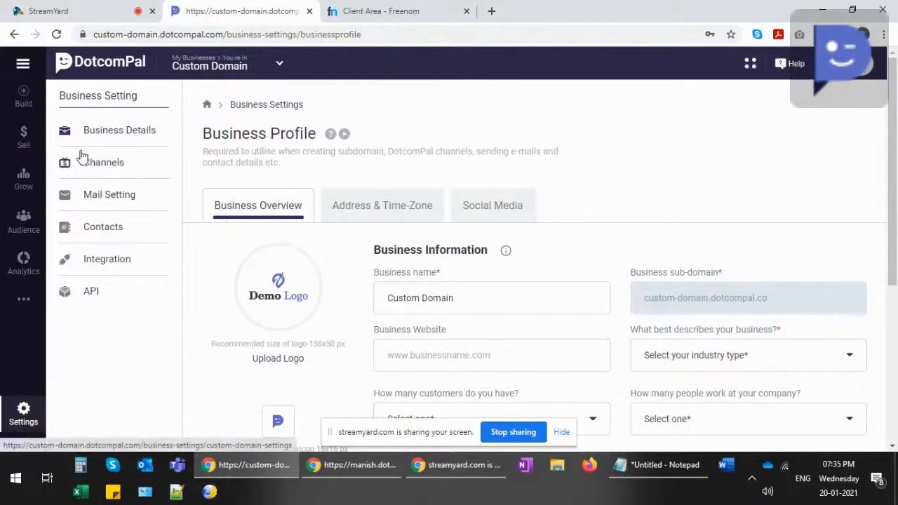
{"action": "left_click", "coordinate": [97, 168]}
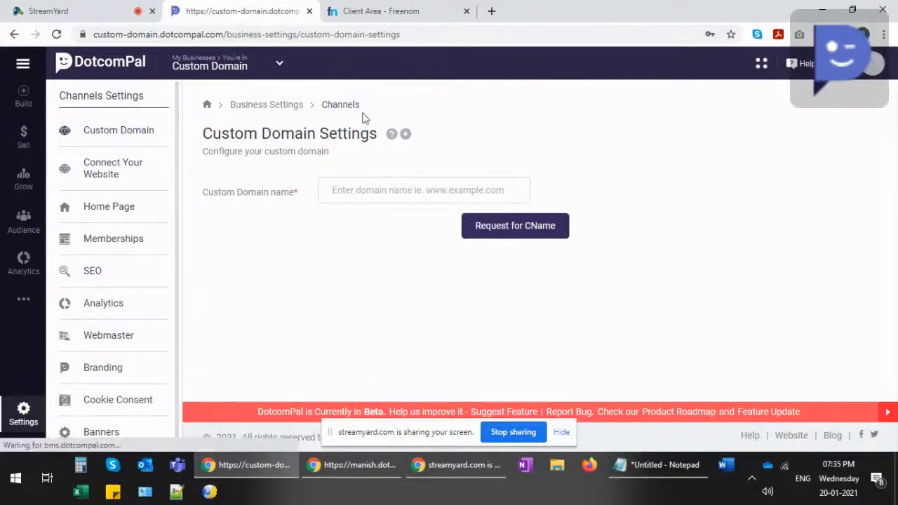
{"action": "left_click", "coordinate": [350, 191]}
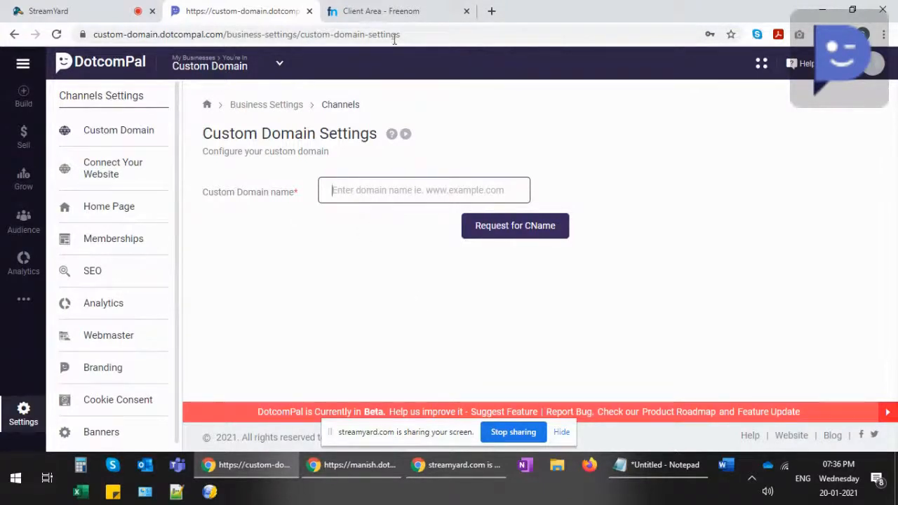
Look up the registered domain in Freenom, enter customdomain.ga as the custom domain name in DotcomPal and try to request its CNAME
{"action": "left_click", "coordinate": [383, 11]}
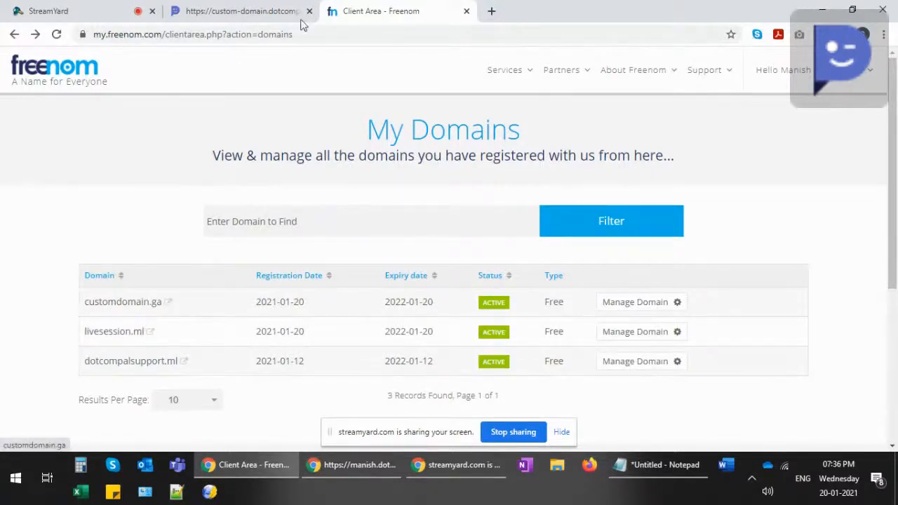
{"action": "left_click", "coordinate": [240, 10]}
{"action": "type", "text": "customdomain.ga"}
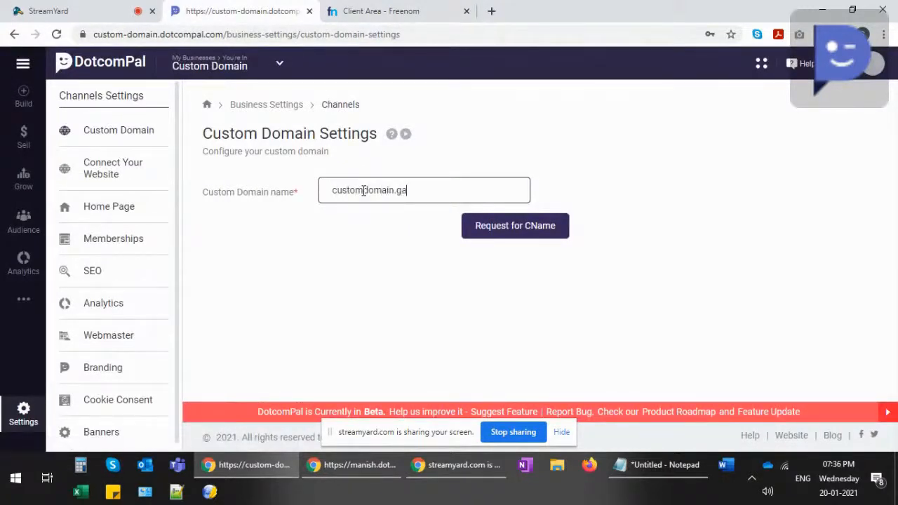
{"action": "left_click", "coordinate": [539, 233]}
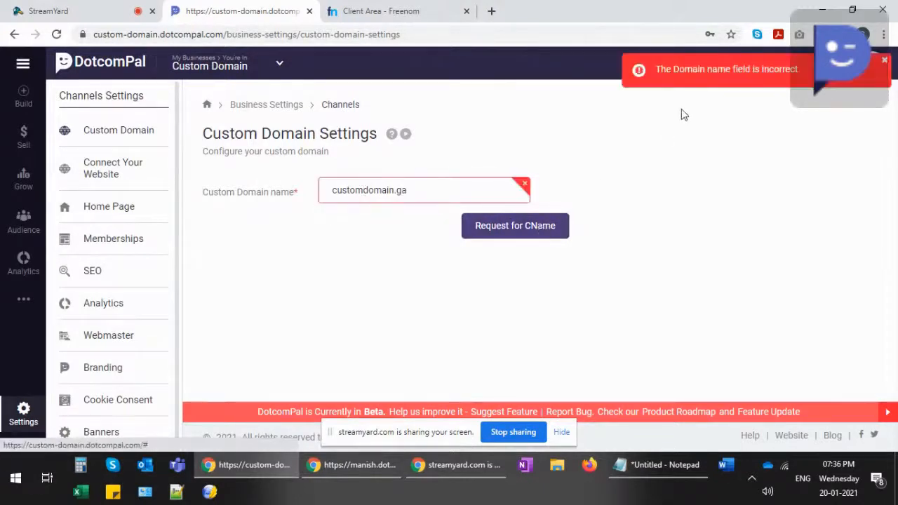
{"action": "left_click", "coordinate": [332, 190]}
{"action": "type", "text": "www."}
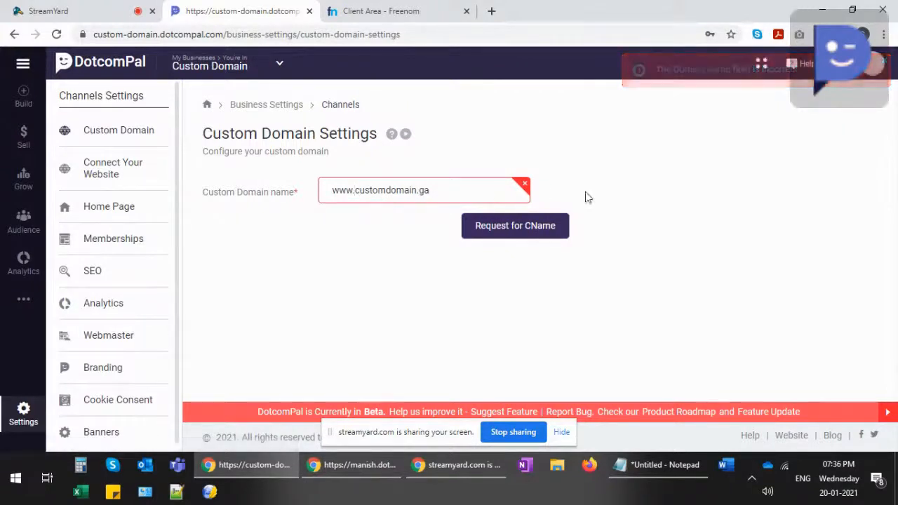
{"action": "left_click", "coordinate": [523, 228]}
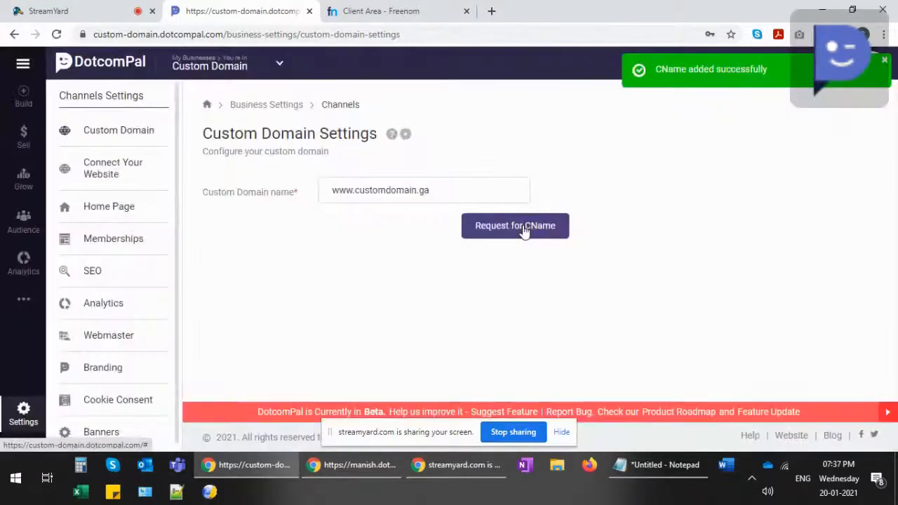
{"action": "left_click", "coordinate": [560, 432]}
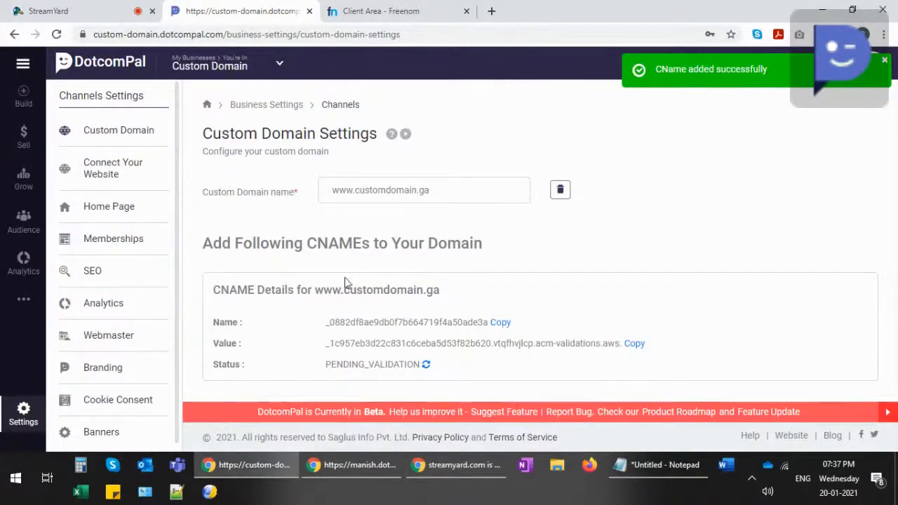
{"action": "left_click_drag", "start_coordinate": [208, 243], "coordinate": [491, 241]}
{"action": "left_click", "coordinate": [491, 243]}
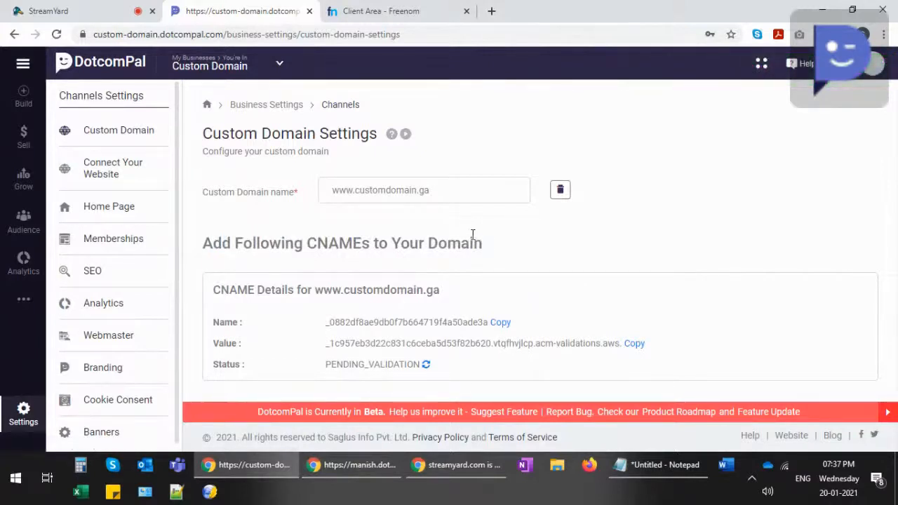
{"action": "left_click_drag", "start_coordinate": [215, 322], "coordinate": [242, 344]}
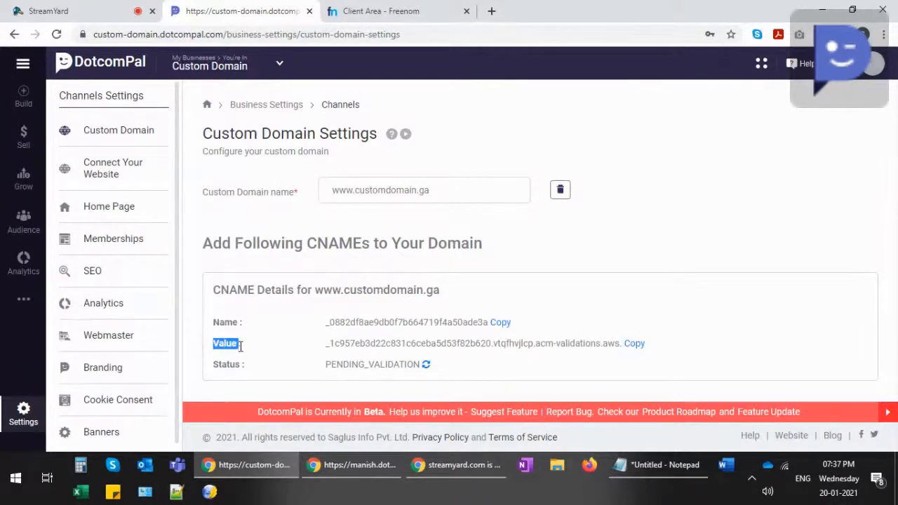
Switch to Freenom and open the DNS management page for customdomain.ga
{"action": "left_click", "coordinate": [383, 12]}
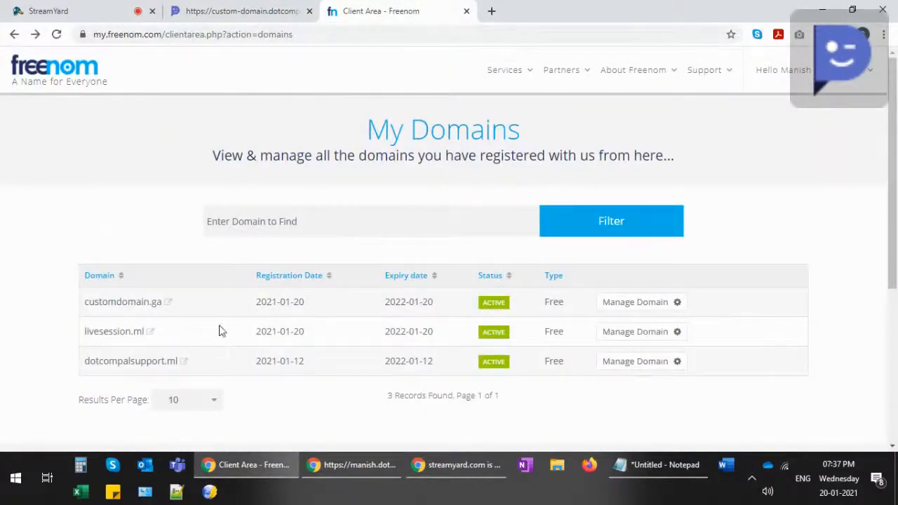
{"action": "left_click", "coordinate": [635, 305]}
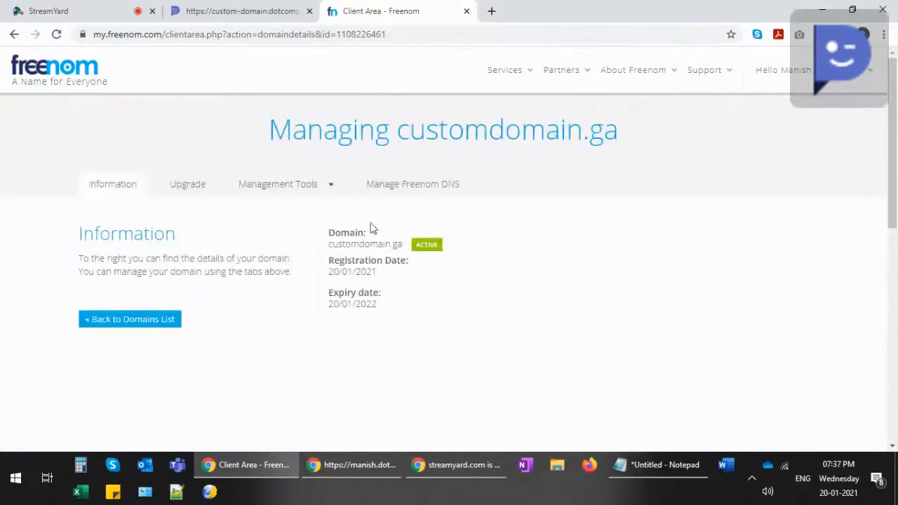
{"action": "left_click_drag", "start_coordinate": [398, 130], "coordinate": [557, 159]}
{"action": "left_click", "coordinate": [557, 159]}
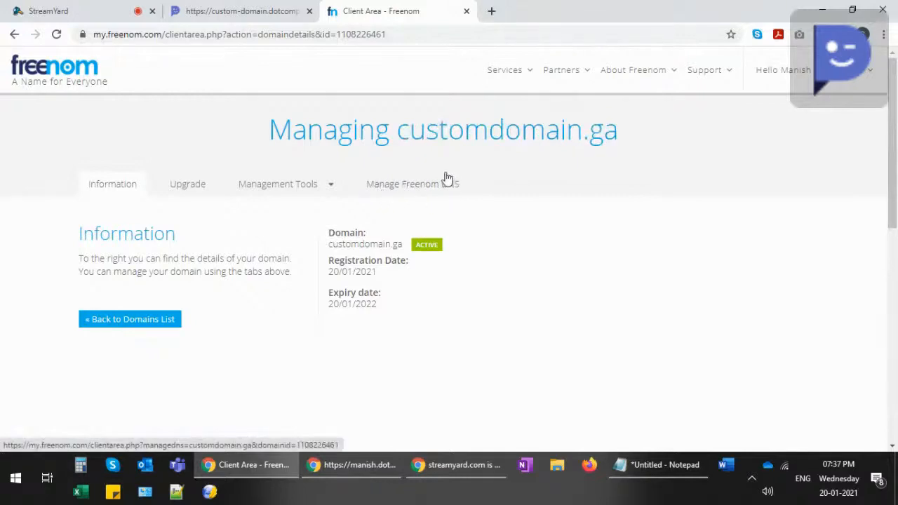
{"action": "left_click", "coordinate": [419, 191]}
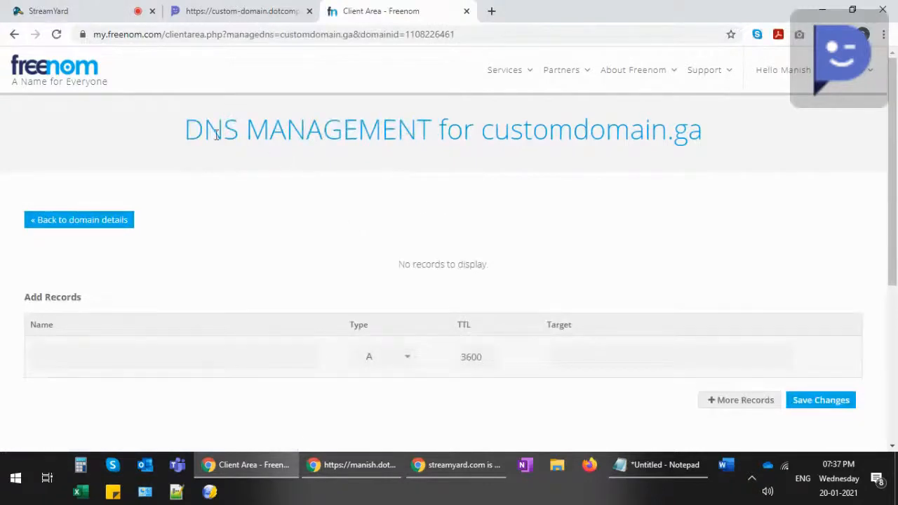
{"action": "left_click_drag", "start_coordinate": [199, 131], "coordinate": [494, 138]}
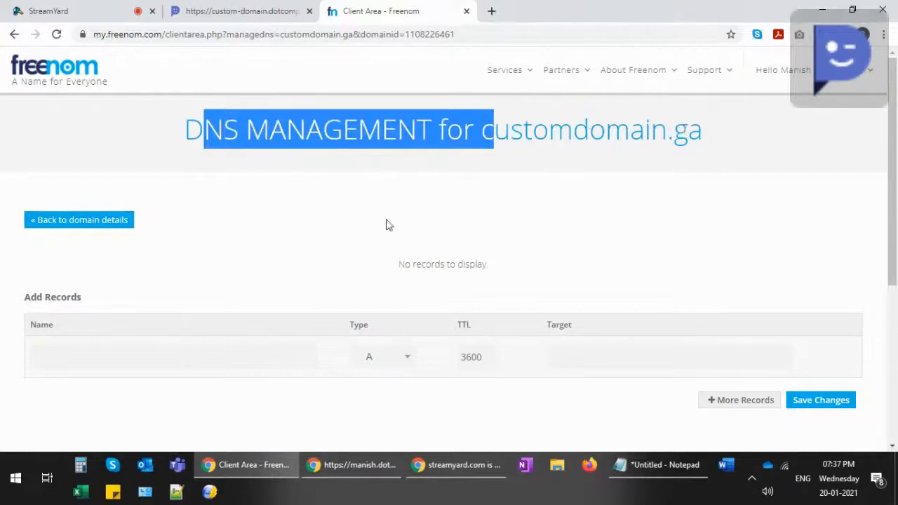
{"action": "left_click", "coordinate": [188, 286]}
Fill the new DNS record's name with the CNAME name copied from DotcomPal and set its type to CNAME
{"action": "left_click", "coordinate": [94, 359]}
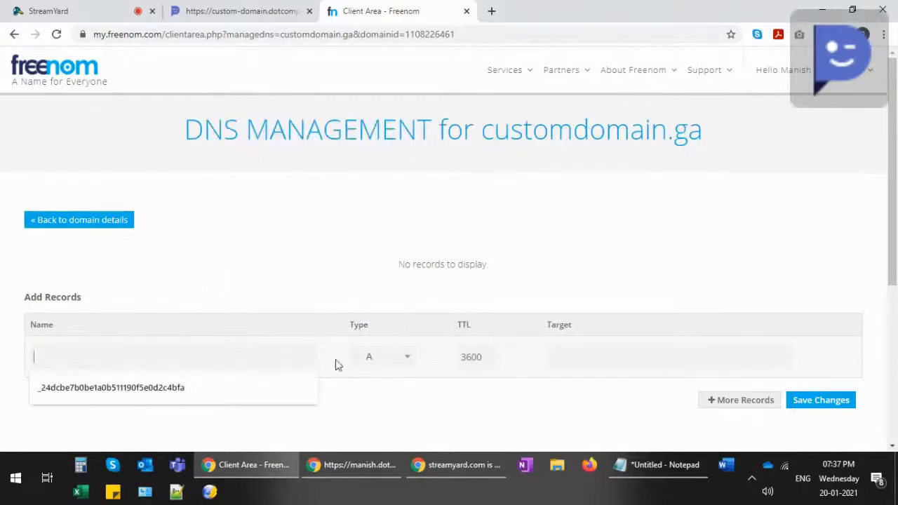
{"action": "left_click", "coordinate": [624, 357]}
{"action": "left_click", "coordinate": [242, 13]}
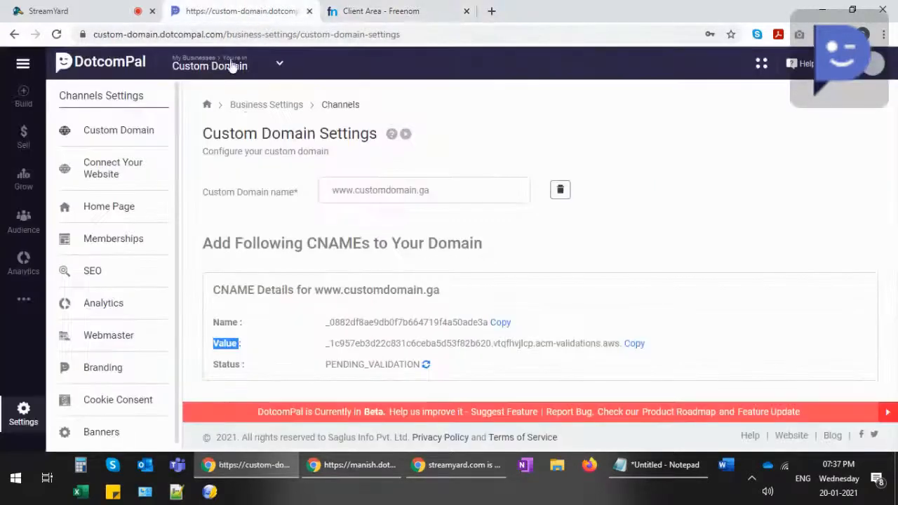
{"action": "left_click", "coordinate": [501, 324]}
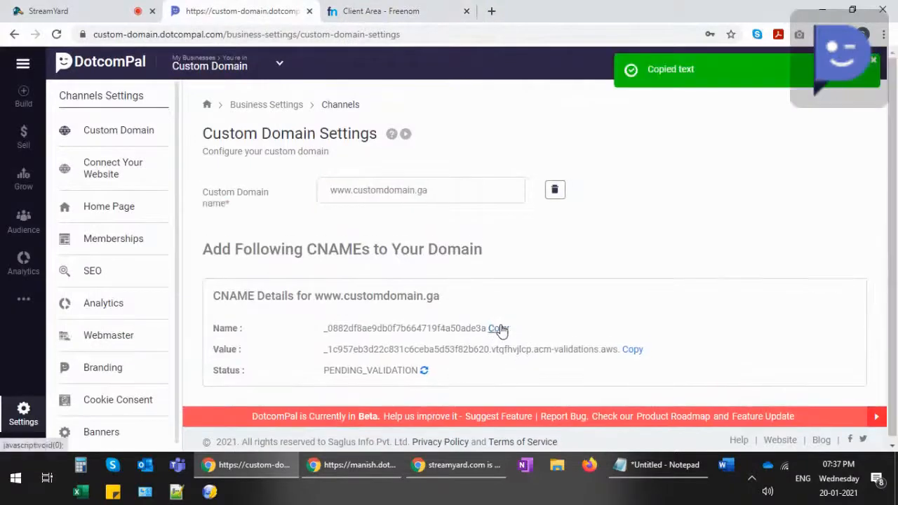
{"action": "left_click", "coordinate": [391, 12]}
{"action": "left_click", "coordinate": [78, 356]}
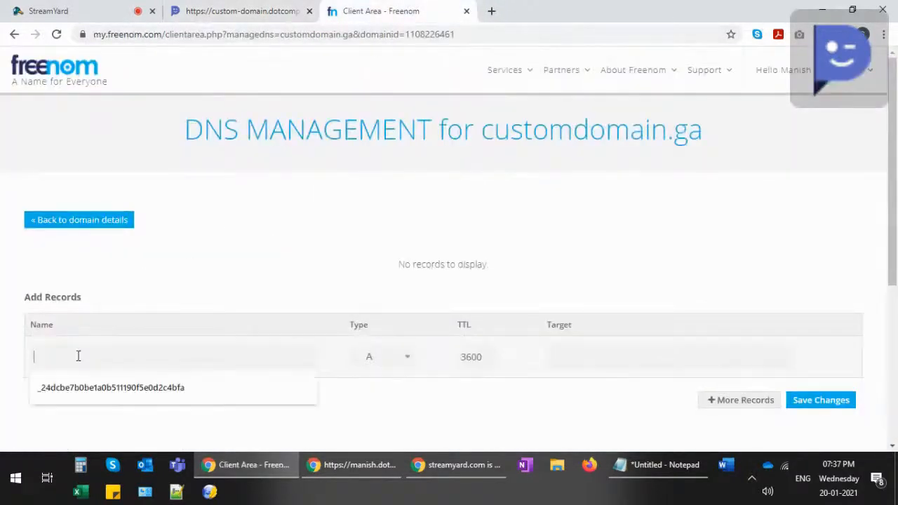
{"action": "key", "text": "ctrl+v"}
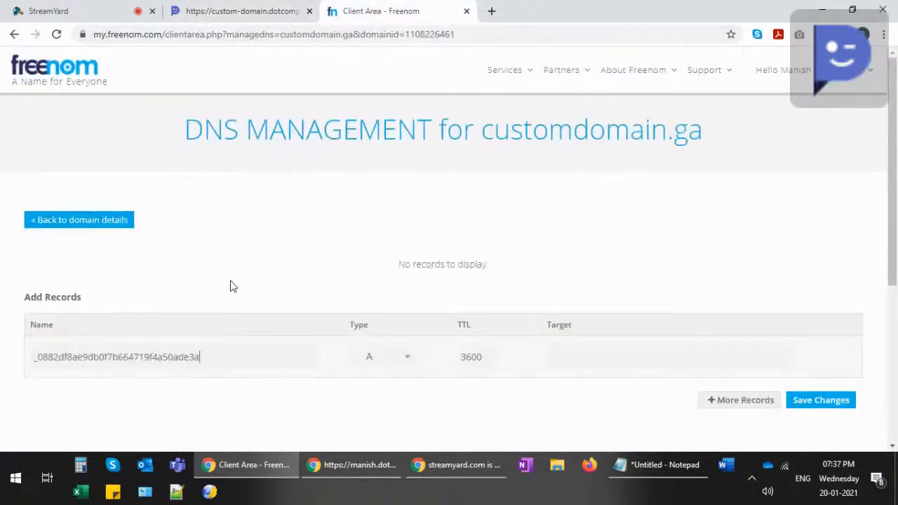
{"action": "left_click", "coordinate": [397, 358]}
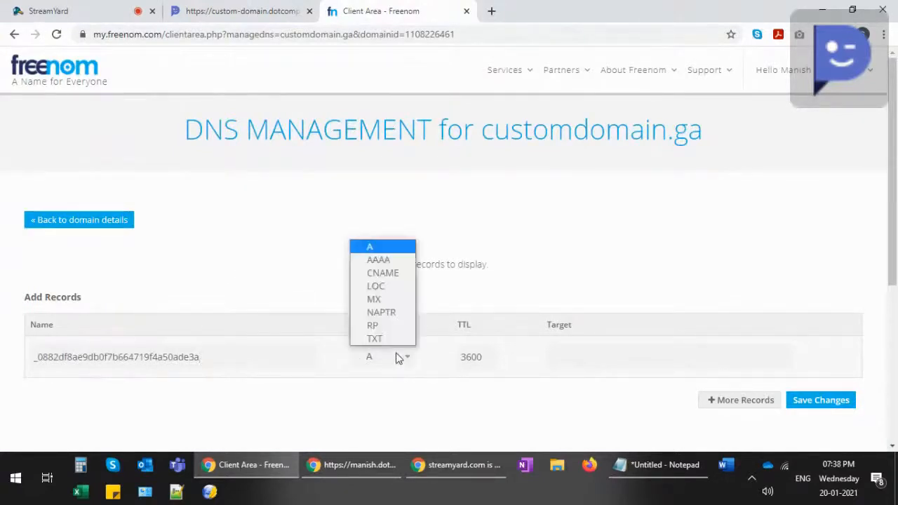
{"action": "left_click", "coordinate": [387, 272]}
Copy the CNAME value from DotcomPal into the new Freenom record's target and save the record
{"action": "left_click", "coordinate": [583, 359]}
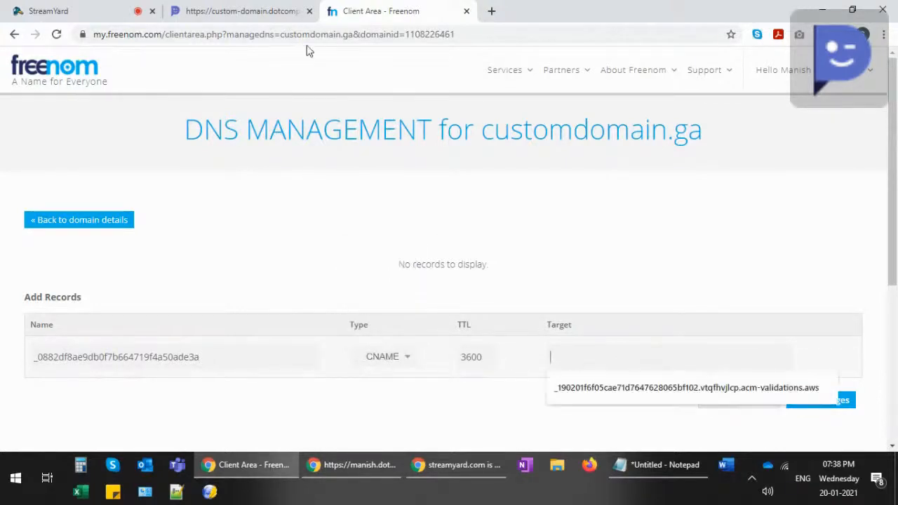
{"action": "left_click", "coordinate": [243, 11]}
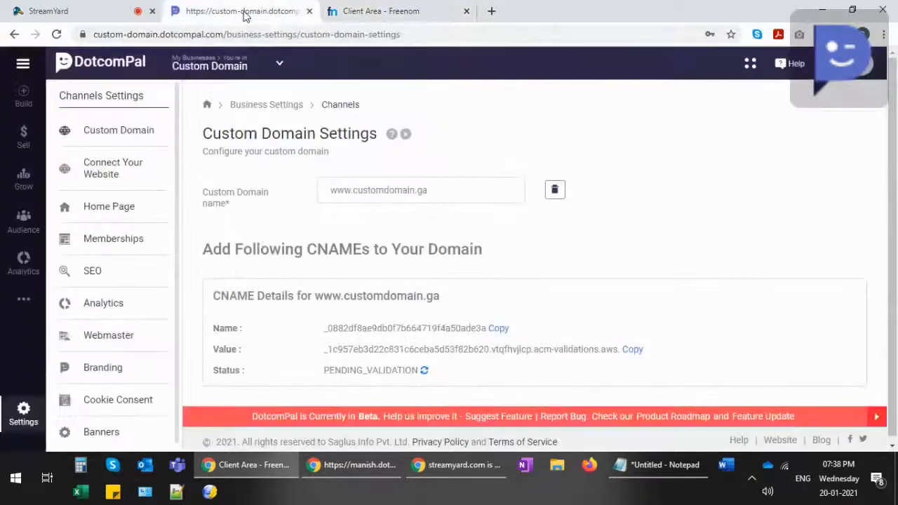
{"action": "left_click", "coordinate": [631, 350]}
{"action": "left_click", "coordinate": [397, 12]}
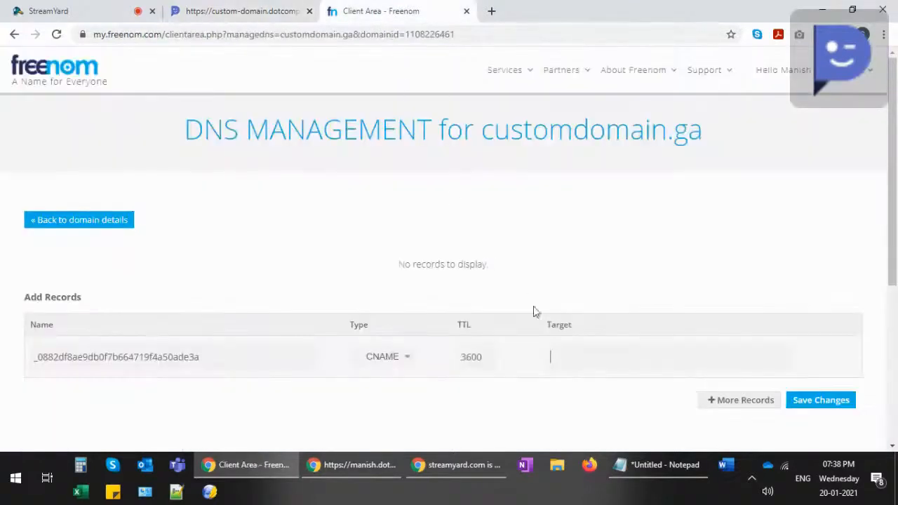
{"action": "left_click", "coordinate": [585, 358]}
{"action": "key", "text": "ctrl+v"}
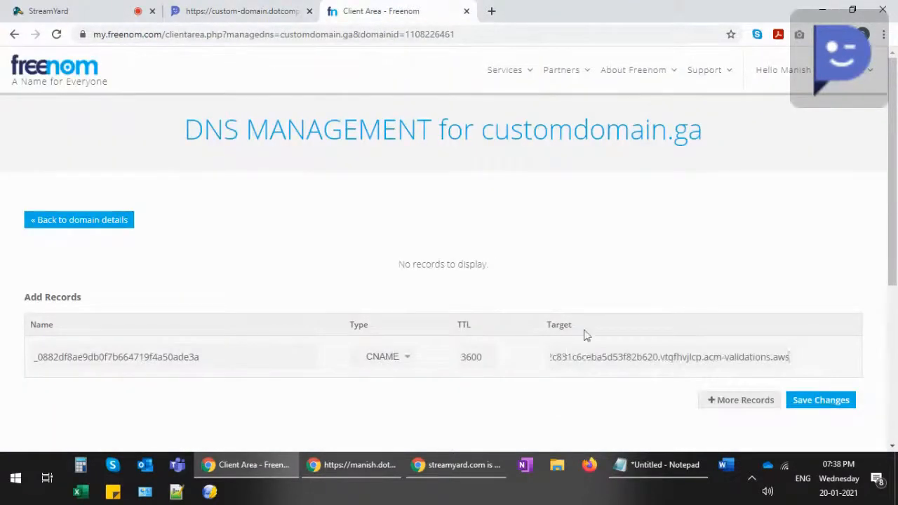
{"action": "left_click", "coordinate": [818, 404]}
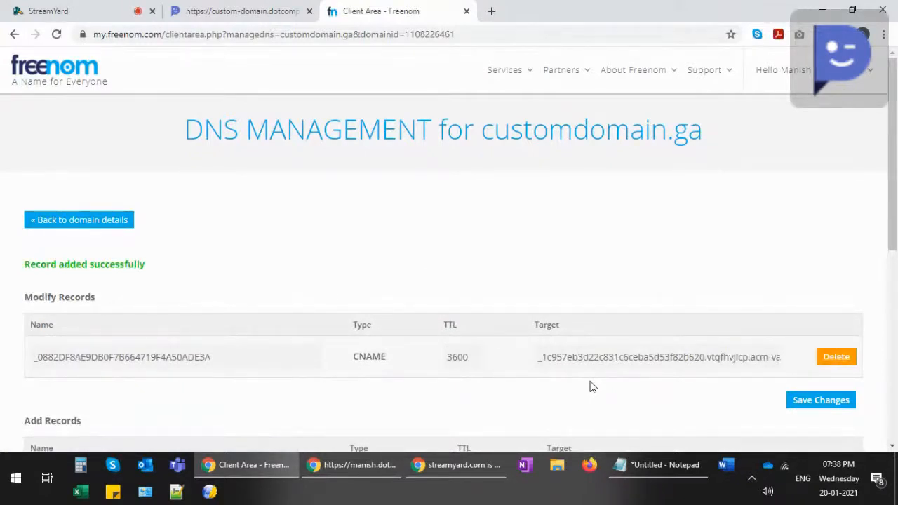
Compare the saved Freenom record's name and target with the CNAME name and value in DotcomPal
{"action": "left_click_drag", "start_coordinate": [184, 128], "coordinate": [426, 114]}
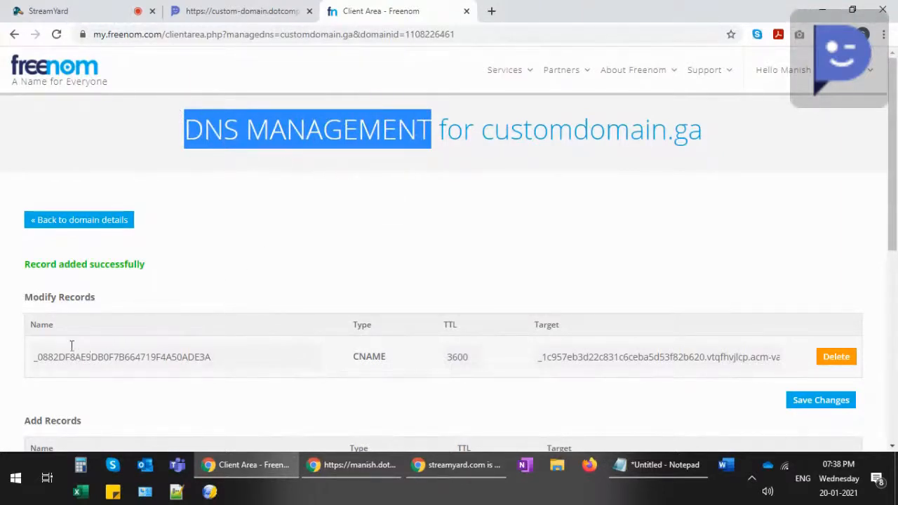
{"action": "left_click_drag", "start_coordinate": [34, 360], "coordinate": [188, 361]}
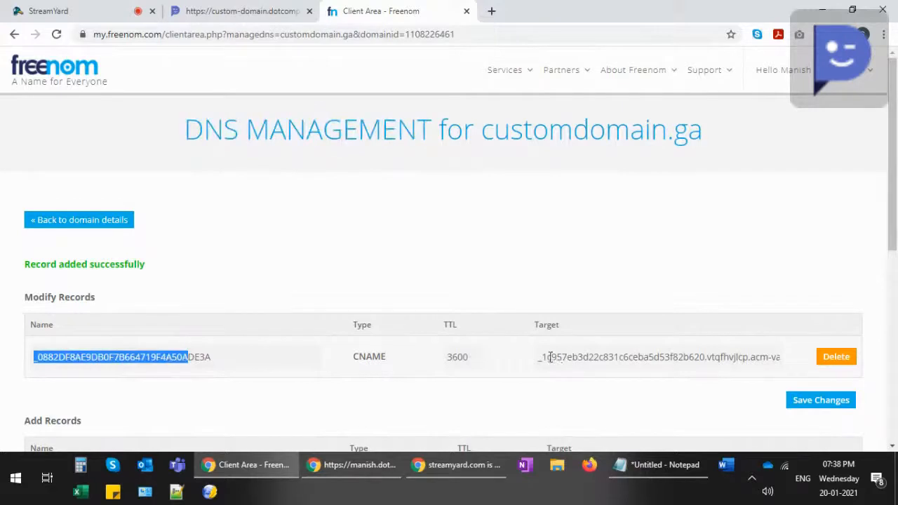
{"action": "left_click_drag", "start_coordinate": [541, 357], "coordinate": [752, 357]}
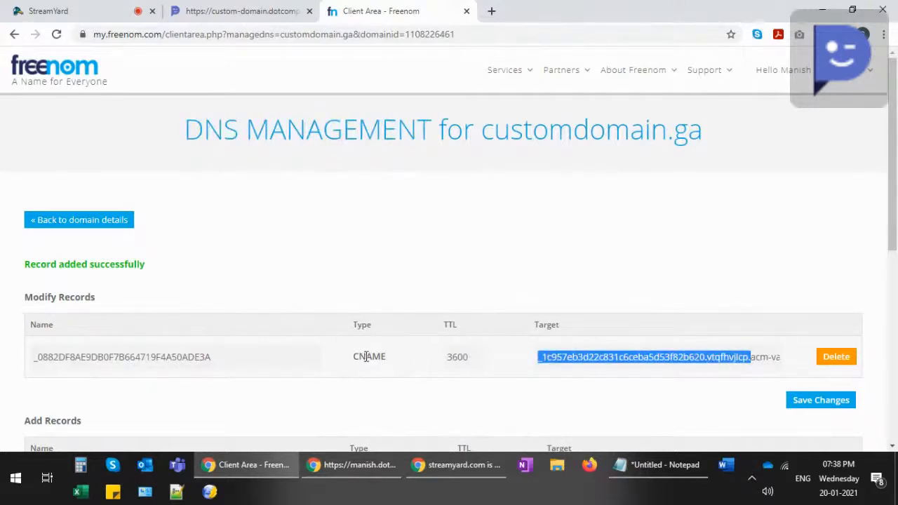
{"action": "left_click", "coordinate": [239, 11]}
{"action": "double_click", "coordinate": [218, 325]}
{"action": "left_click_drag", "start_coordinate": [220, 349], "coordinate": [423, 351]}
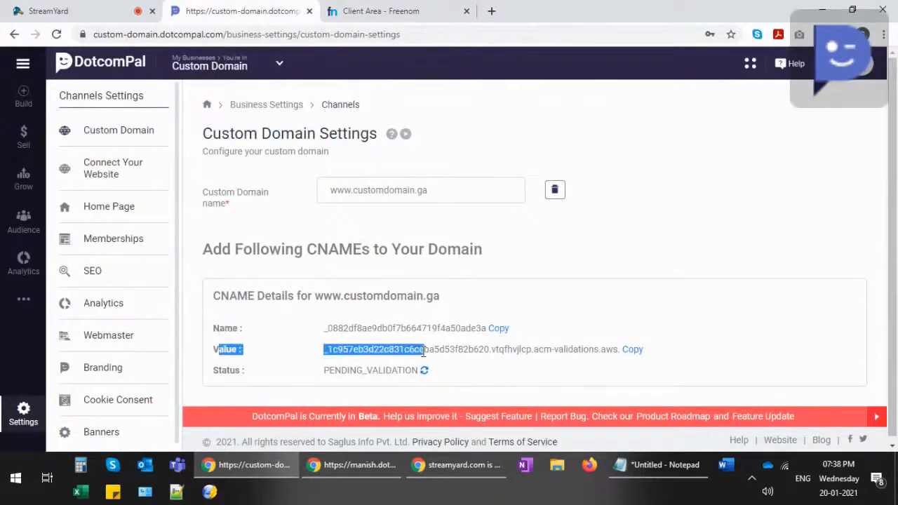
{"action": "left_click", "coordinate": [361, 287]}
{"action": "key", "text": "ctrl+Tab"}
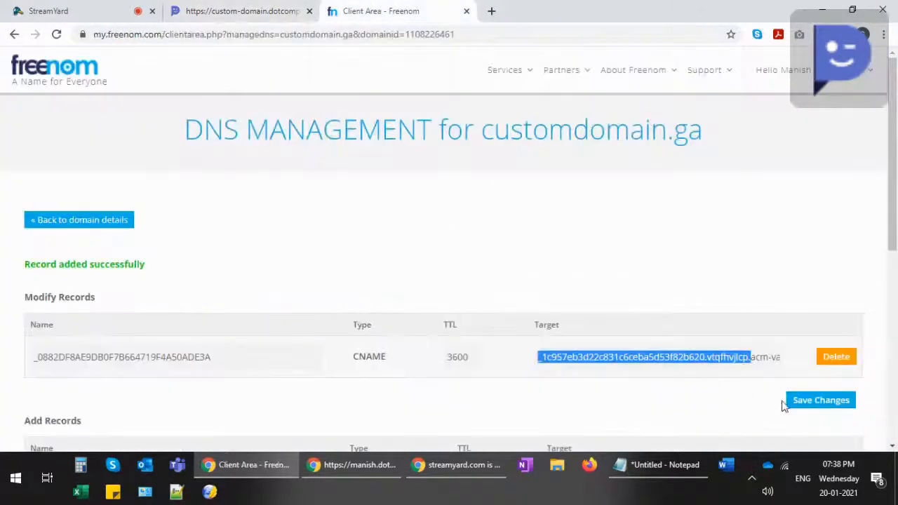
{"action": "left_click", "coordinate": [705, 416]}
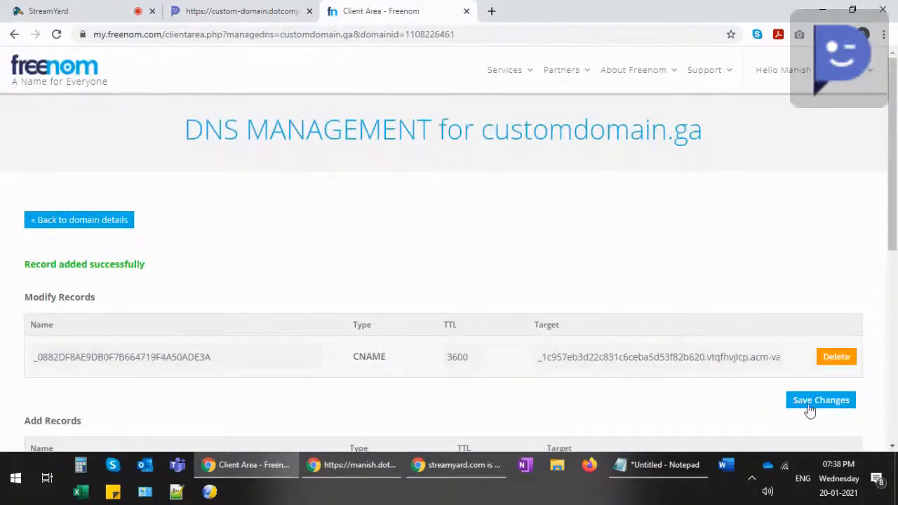
{"action": "left_click", "coordinate": [283, 14]}
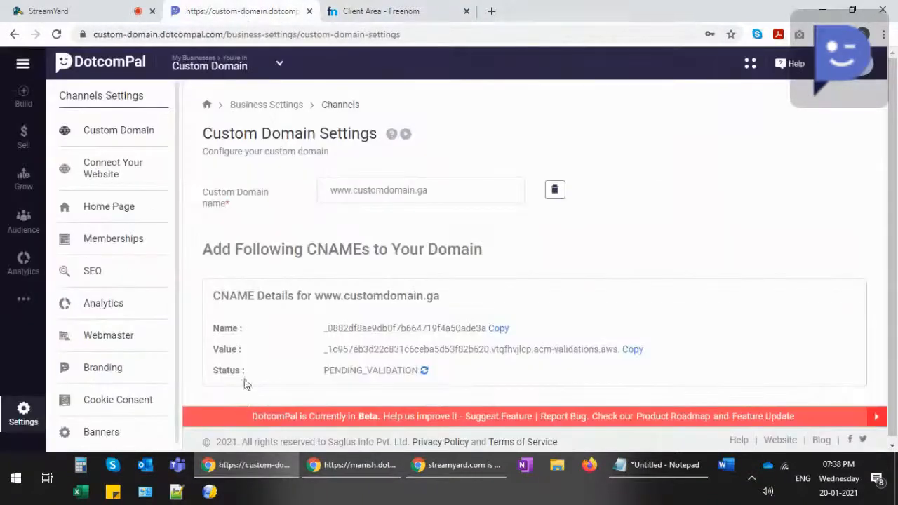
{"action": "left_click_drag", "start_coordinate": [329, 370], "coordinate": [423, 372]}
{"action": "left_click", "coordinate": [356, 369]}
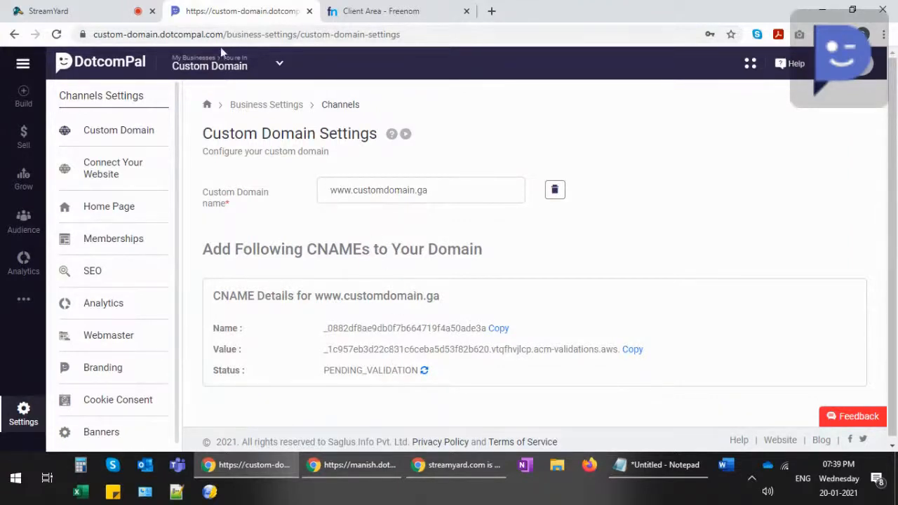
Switch to the Customer Success business and open its custom domain settings
{"action": "left_click_drag", "start_coordinate": [165, 34], "coordinate": [419, 117]}
{"action": "left_click", "coordinate": [502, 129]}
{"action": "left_click", "coordinate": [280, 67]}
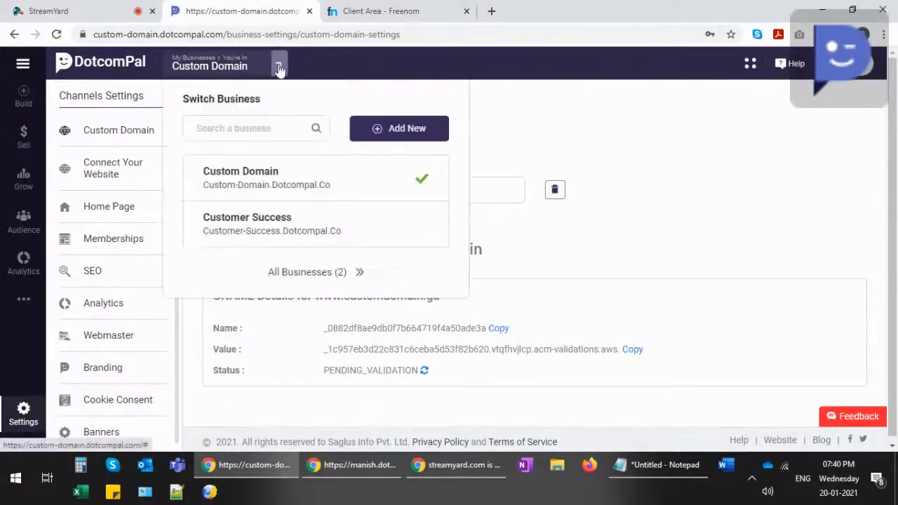
{"action": "left_click", "coordinate": [247, 224]}
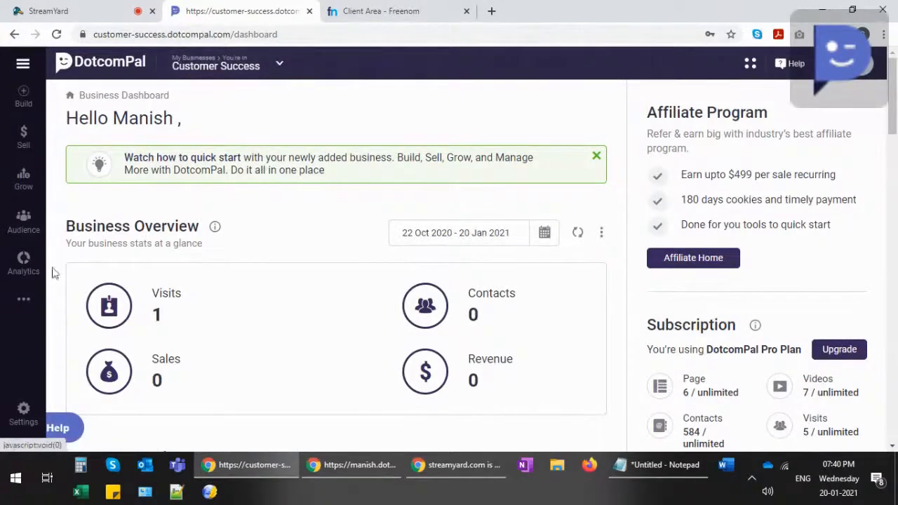
{"action": "left_click", "coordinate": [28, 302]}
{"action": "left_click", "coordinate": [24, 416]}
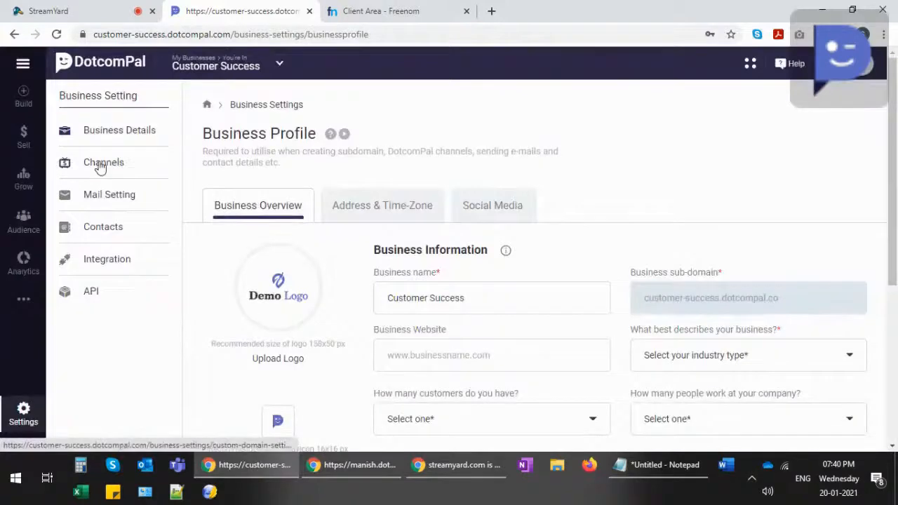
{"action": "left_click", "coordinate": [103, 164]}
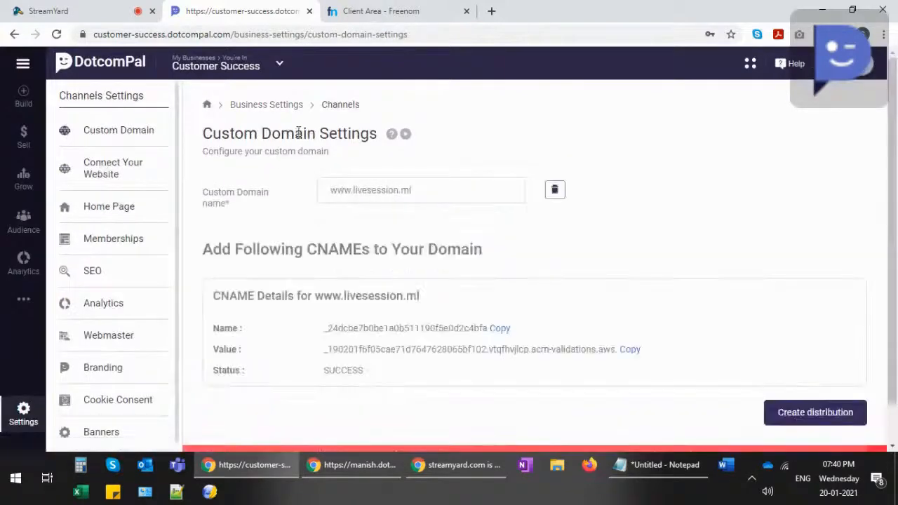
Switch to Freenom and open the list of registered domains
{"action": "left_click", "coordinate": [355, 13]}
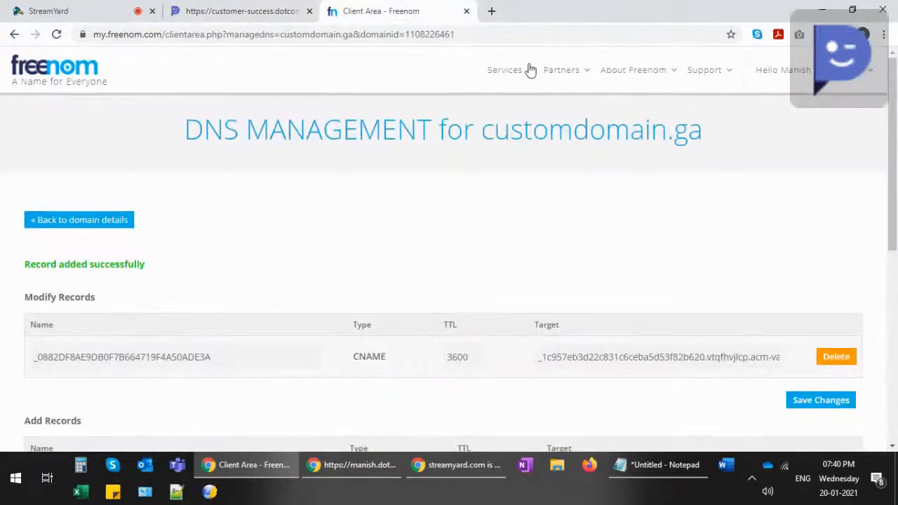
{"action": "mouse_move", "coordinate": [530, 70]}
{"action": "left_click", "coordinate": [534, 147]}
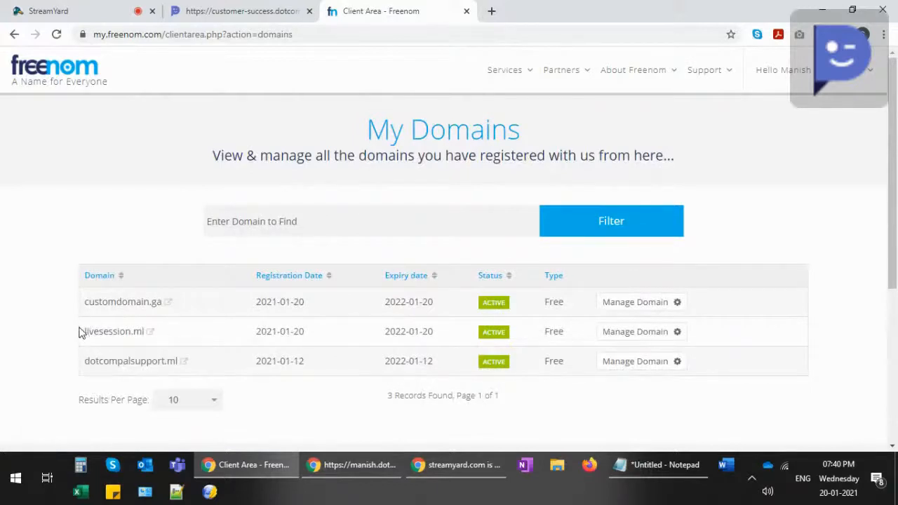
Examine the custom domain name and CNAME validation status of the Customer Success business in DotcomPal
{"action": "left_click", "coordinate": [238, 11]}
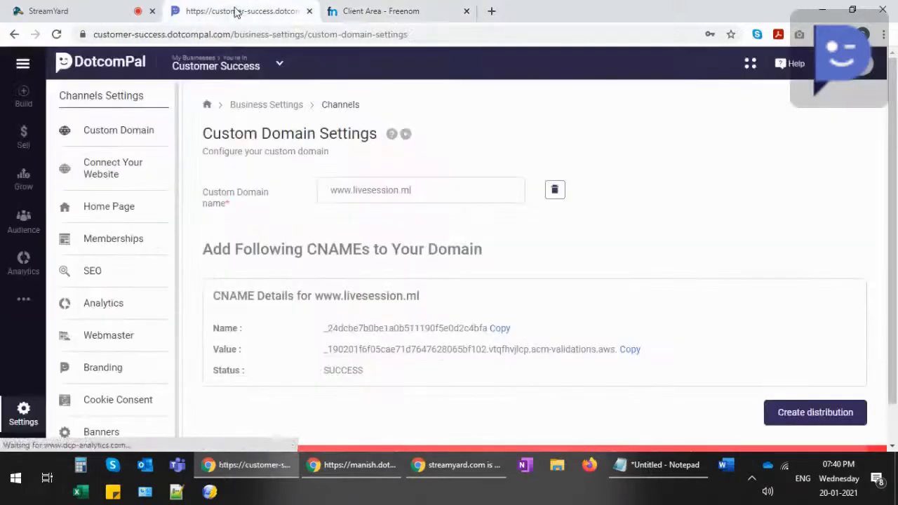
{"action": "left_click_drag", "start_coordinate": [330, 189], "coordinate": [421, 193]}
{"action": "left_click", "coordinate": [374, 190]}
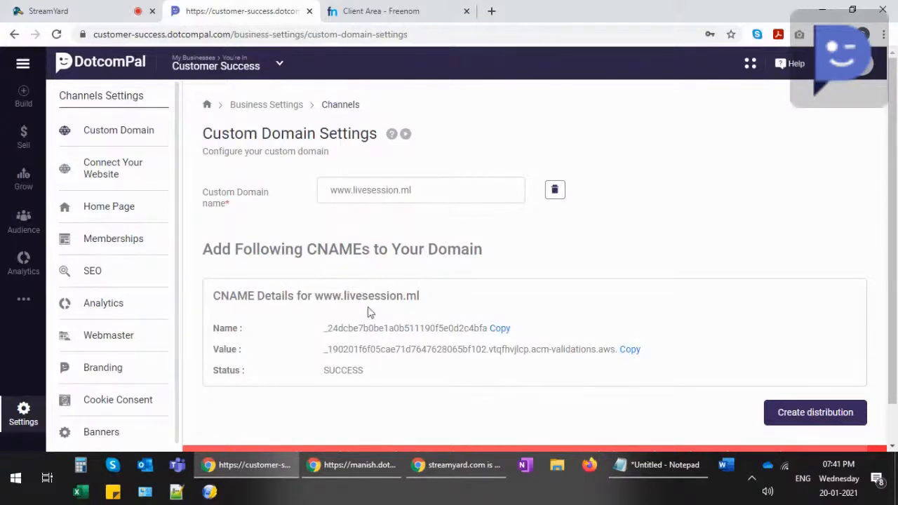
{"action": "double_click", "coordinate": [328, 371]}
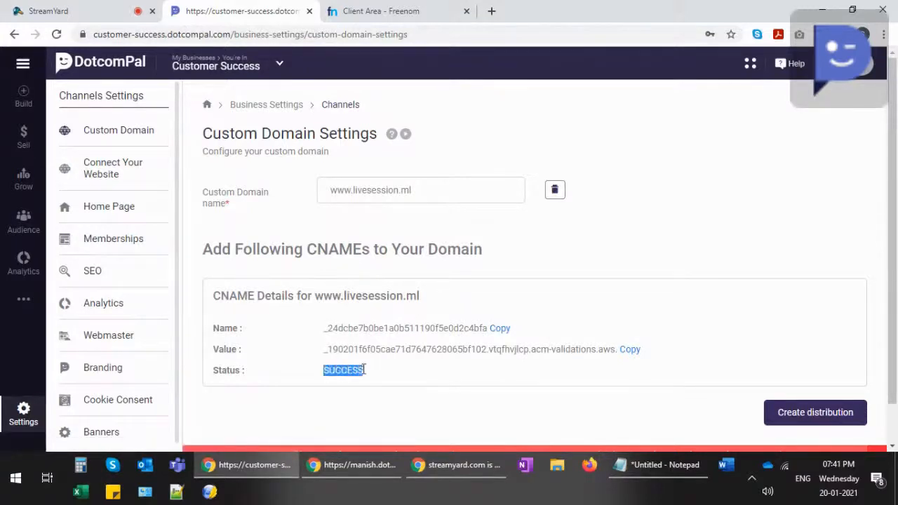
{"action": "left_click", "coordinate": [338, 372]}
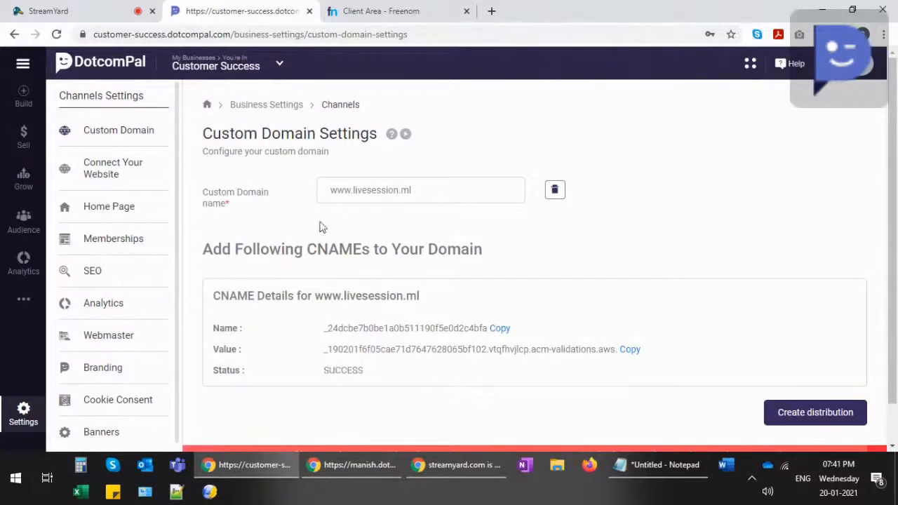
{"action": "left_click", "coordinate": [279, 63]}
{"action": "left_click", "coordinate": [250, 214]}
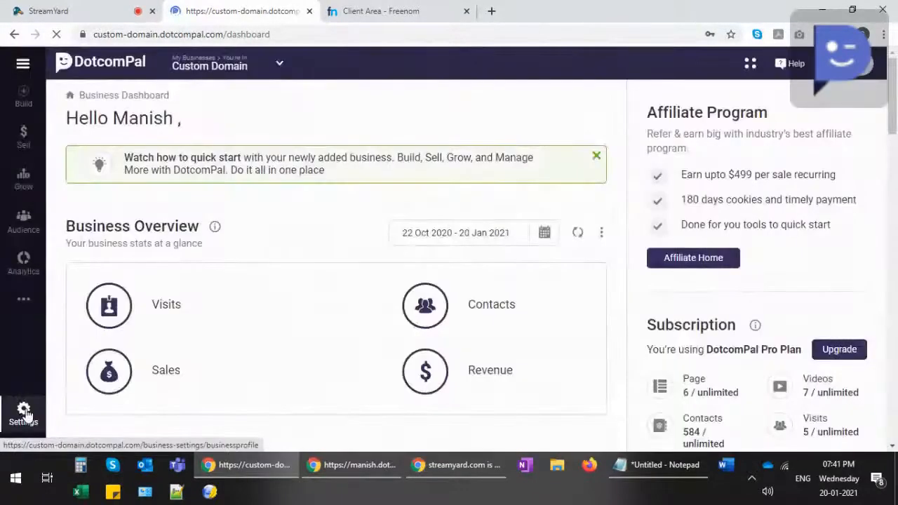
{"action": "left_click", "coordinate": [23, 414]}
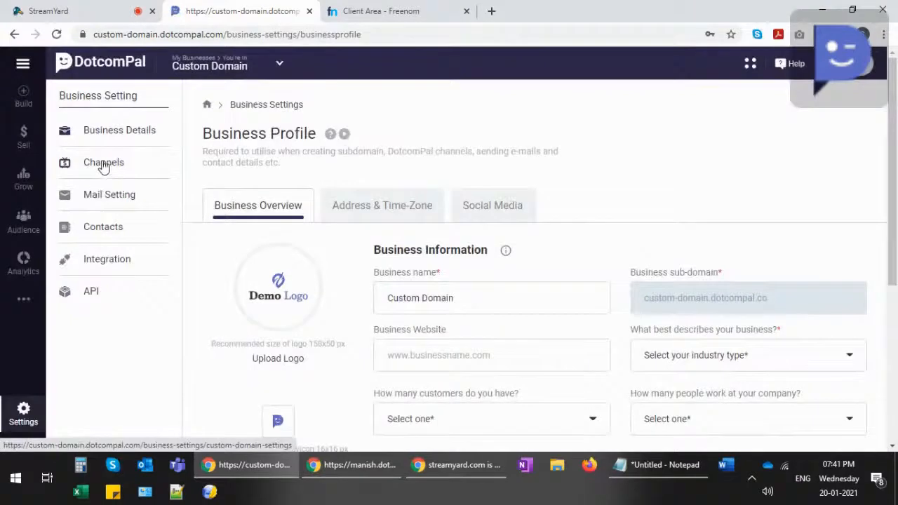
{"action": "left_click", "coordinate": [105, 166]}
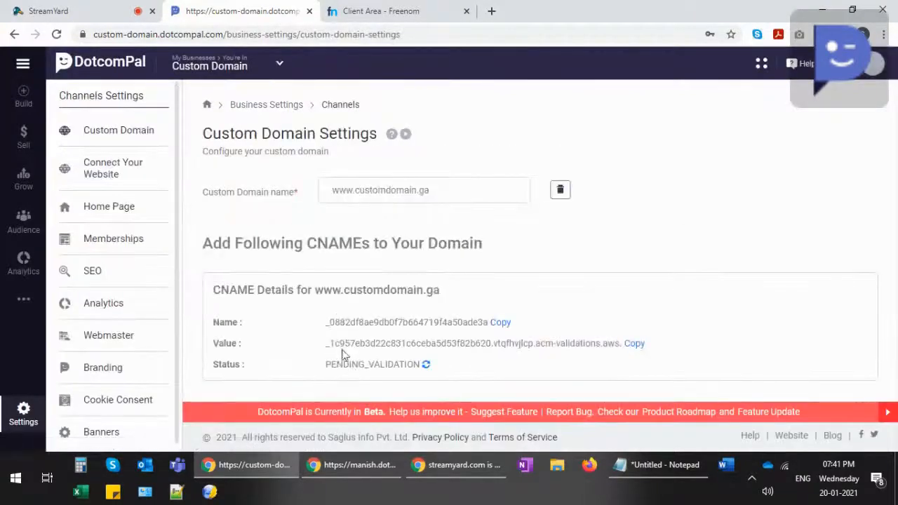
{"action": "left_click_drag", "start_coordinate": [326, 364], "coordinate": [419, 367]}
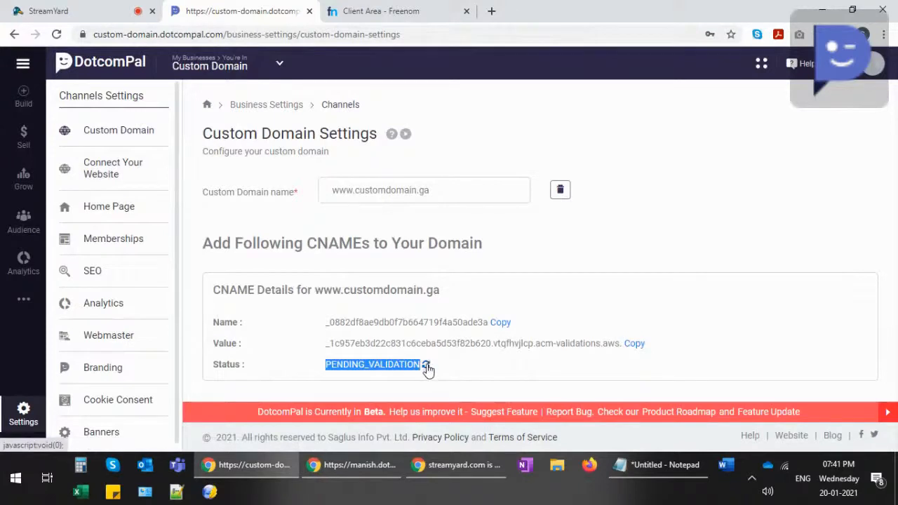
{"action": "left_click", "coordinate": [327, 364]}
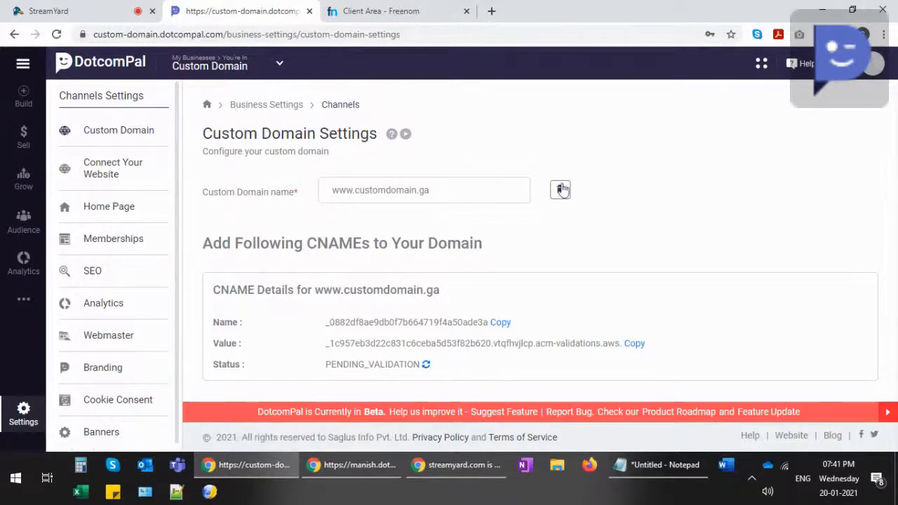
Return to the Customer Success business and reopen its custom domain settings
{"action": "left_click", "coordinate": [278, 62]}
{"action": "left_click", "coordinate": [262, 224]}
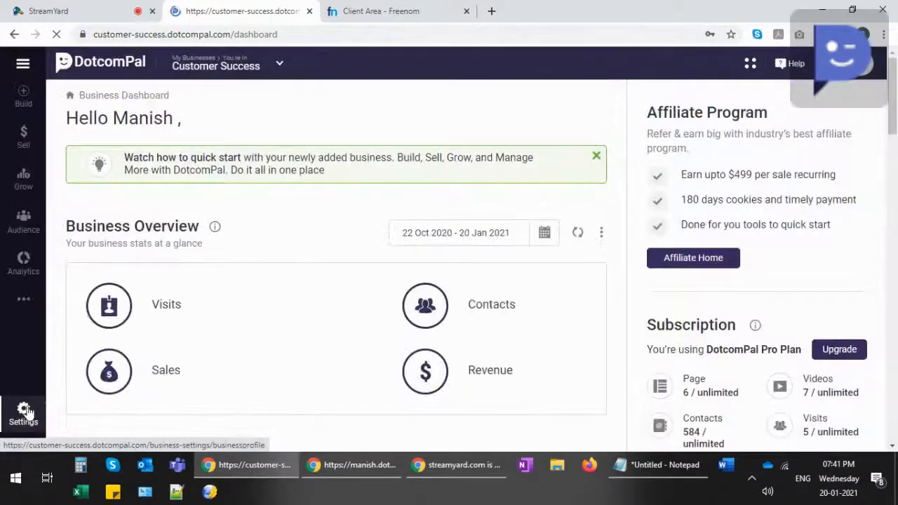
{"action": "left_click", "coordinate": [25, 413]}
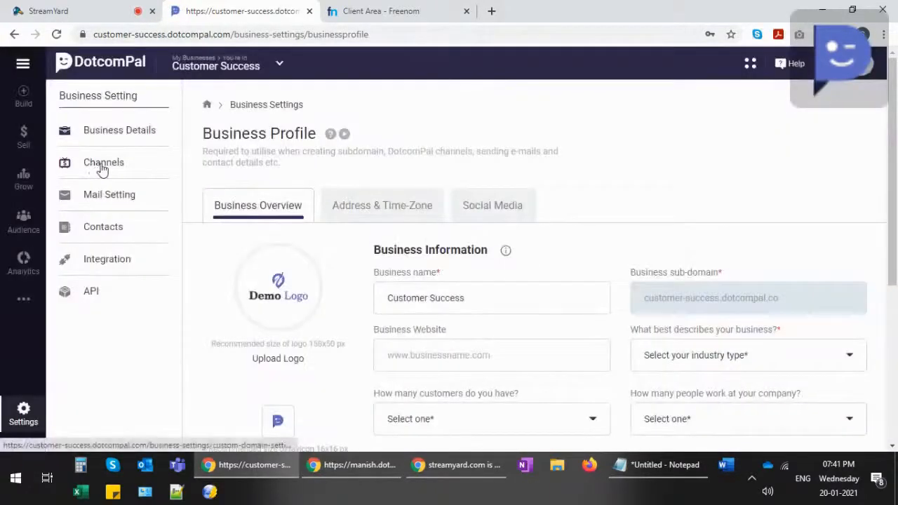
{"action": "left_click", "coordinate": [101, 169]}
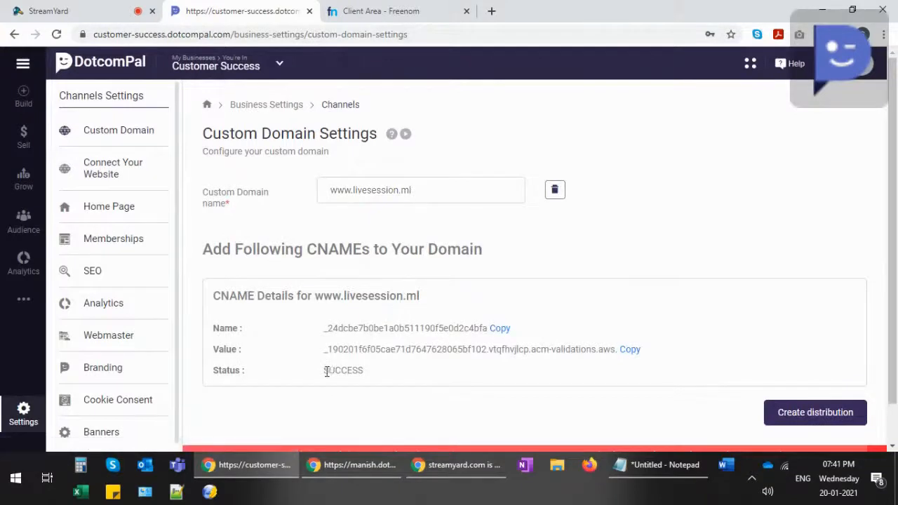
{"action": "left_click_drag", "start_coordinate": [327, 371], "coordinate": [385, 373]}
{"action": "left_click", "coordinate": [385, 372]}
{"action": "scroll", "coordinate": [400, 331], "scroll_direction": "down", "scroll_amount": 1}
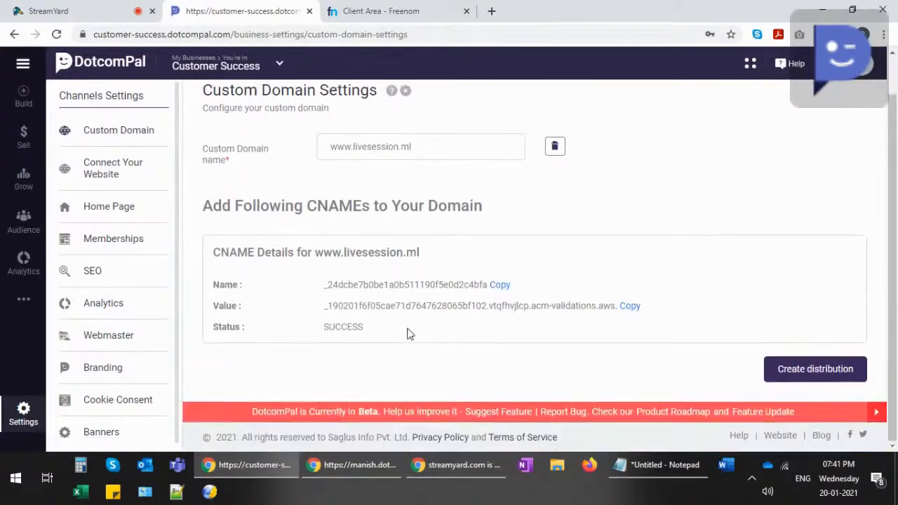
{"action": "left_click", "coordinate": [812, 372]}
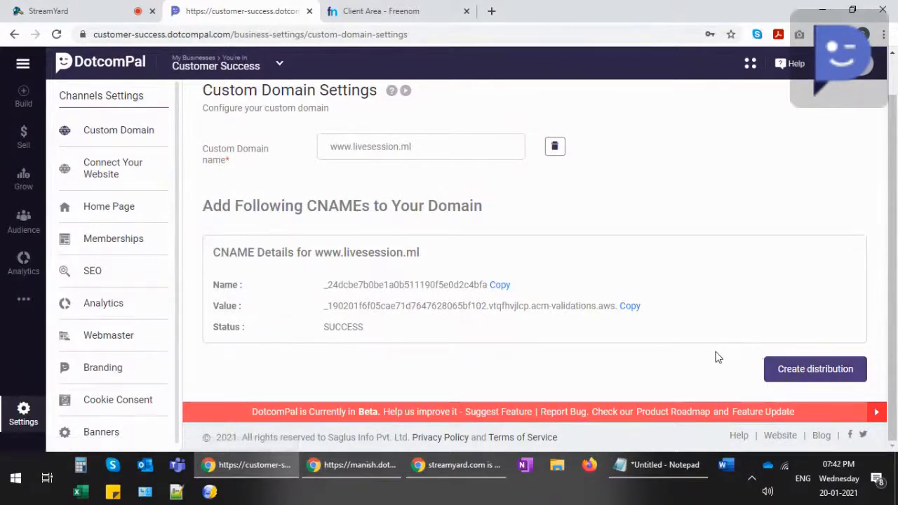
{"action": "scroll", "coordinate": [716, 355], "scroll_direction": "down", "scroll_amount": 2}
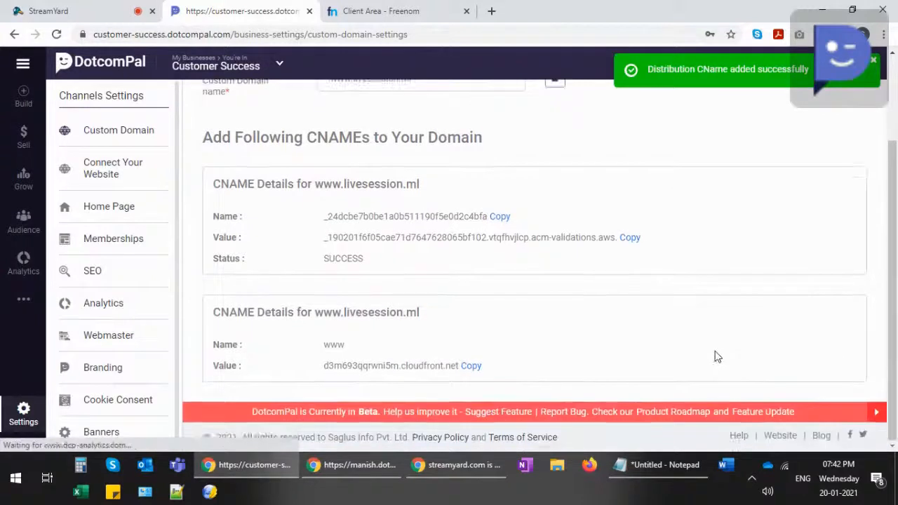
{"action": "left_click_drag", "start_coordinate": [215, 344], "coordinate": [462, 377]}
{"action": "left_click", "coordinate": [504, 288]}
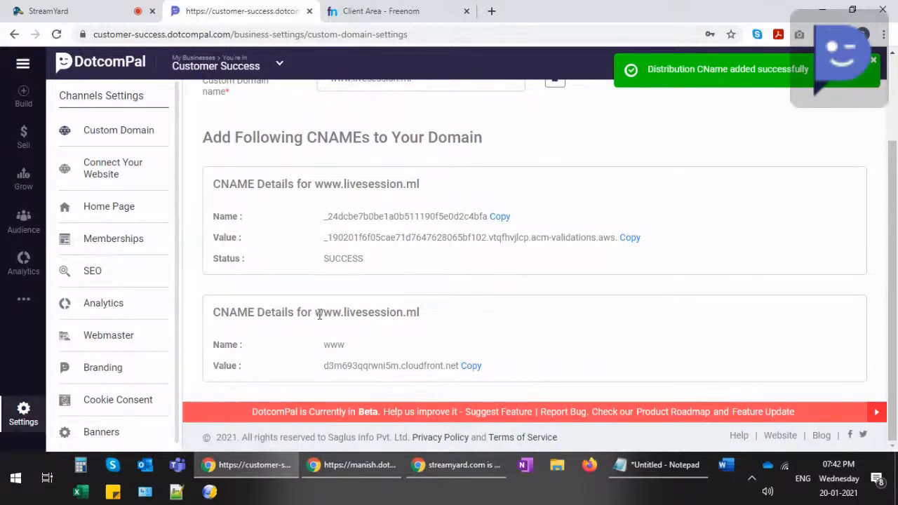
{"action": "left_click_drag", "start_coordinate": [317, 314], "coordinate": [425, 315]}
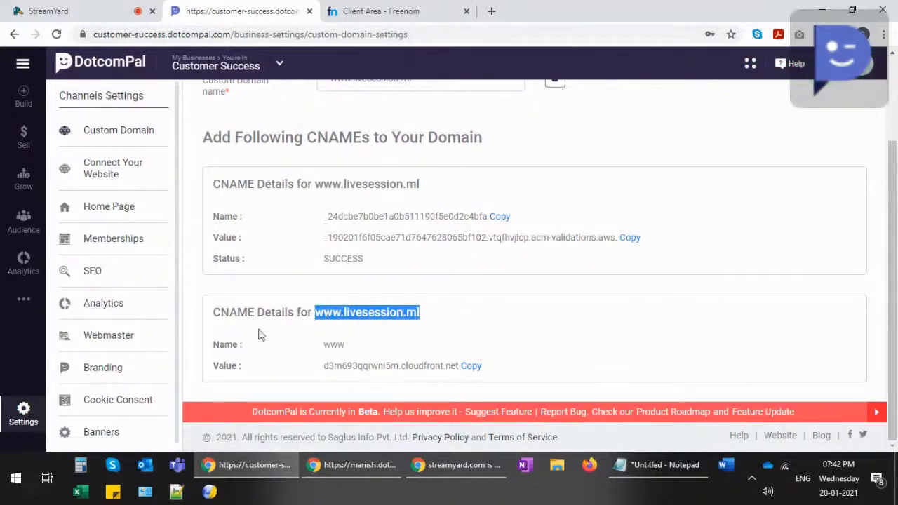
{"action": "left_click_drag", "start_coordinate": [325, 367], "coordinate": [459, 367]}
{"action": "left_click", "coordinate": [373, 294]}
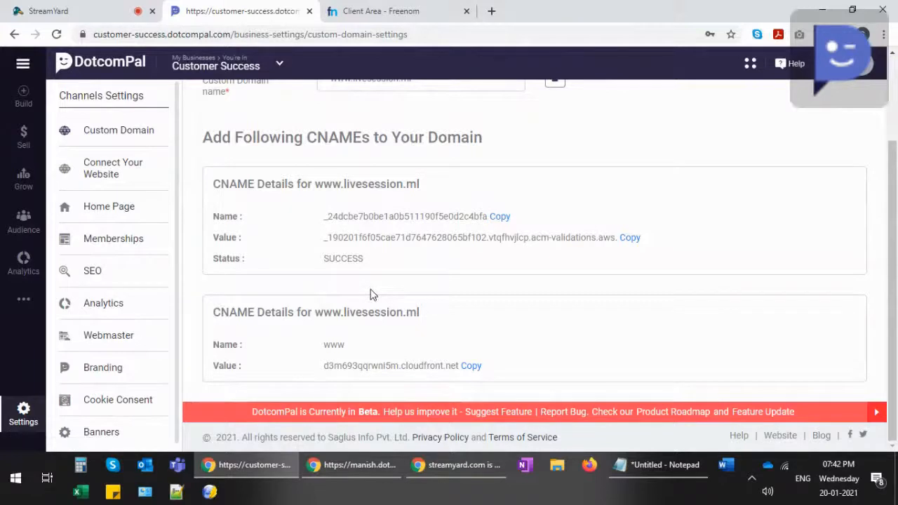
Copy the distribution CNAME's name www and open the DNS management of livesession.ml in Freenom
{"action": "double_click", "coordinate": [335, 346]}
{"action": "key", "text": "ctrl+c"}
{"action": "left_click", "coordinate": [393, 12]}
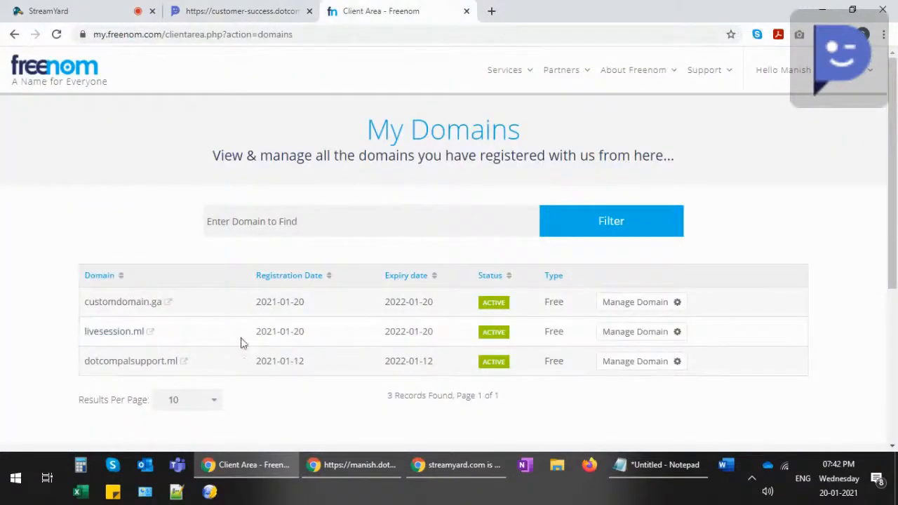
{"action": "left_click", "coordinate": [621, 336]}
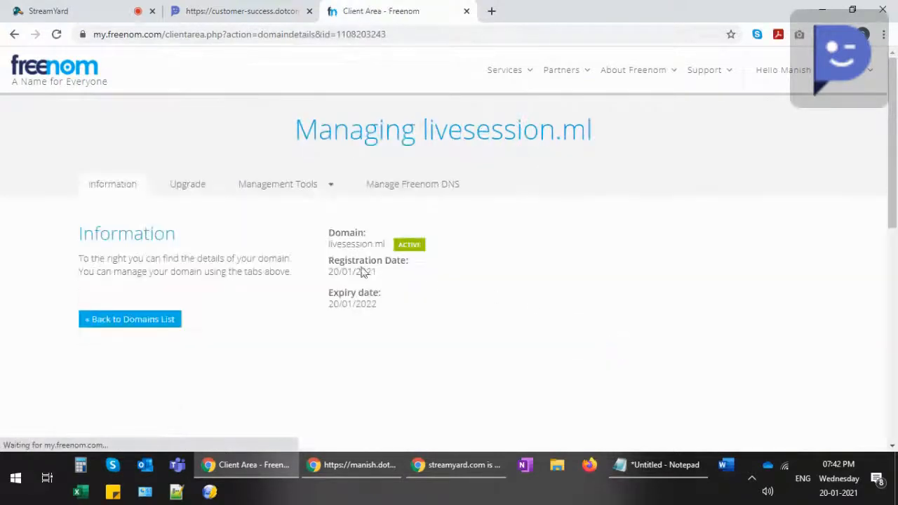
{"action": "left_click", "coordinate": [426, 187]}
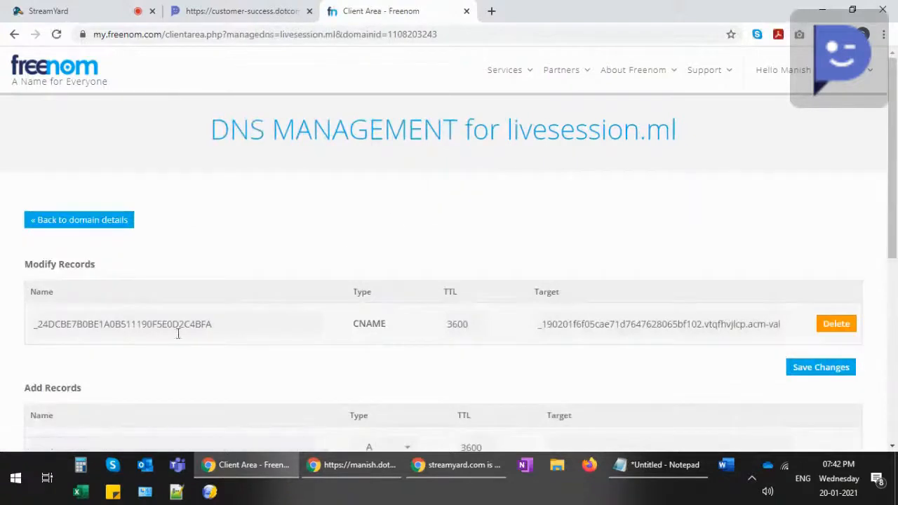
{"action": "scroll", "coordinate": [189, 281], "scroll_direction": "down", "scroll_amount": 2}
{"action": "left_click_drag", "start_coordinate": [48, 198], "coordinate": [249, 202]}
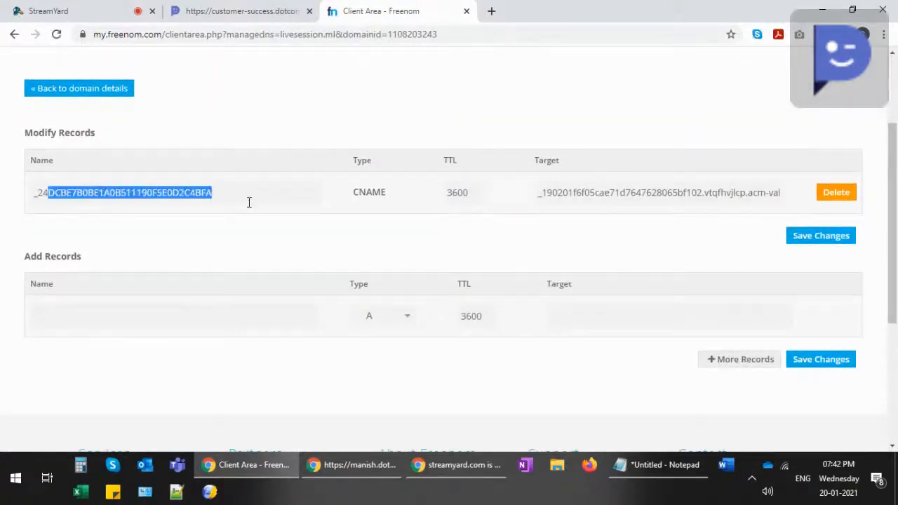
{"action": "left_click_drag", "start_coordinate": [554, 200], "coordinate": [751, 196]}
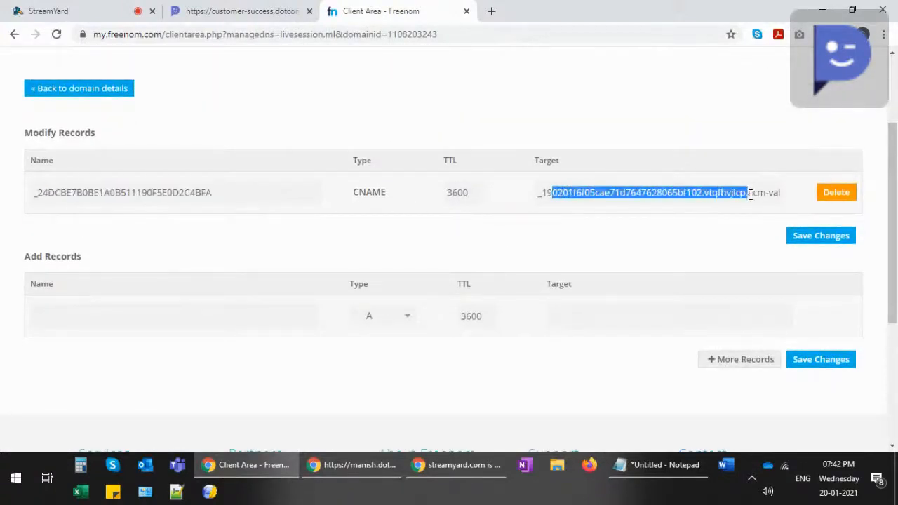
{"action": "left_click", "coordinate": [59, 316]}
{"action": "key", "text": "ctrl+v"}
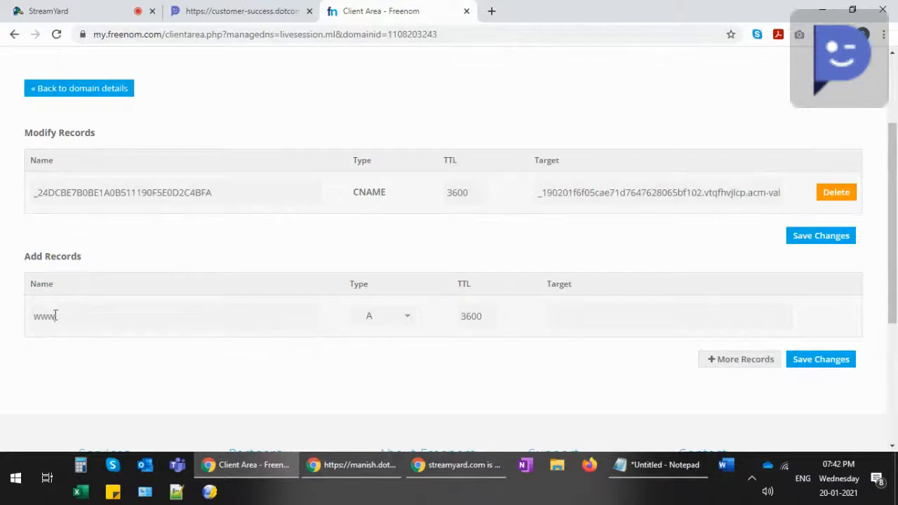
Copy the distribution value d3m693qqrwni5m.cloudfront.net from DotcomPal into the new Freenom record's target and set its type to CNAME
{"action": "left_click", "coordinate": [243, 12]}
{"action": "left_click", "coordinate": [470, 365]}
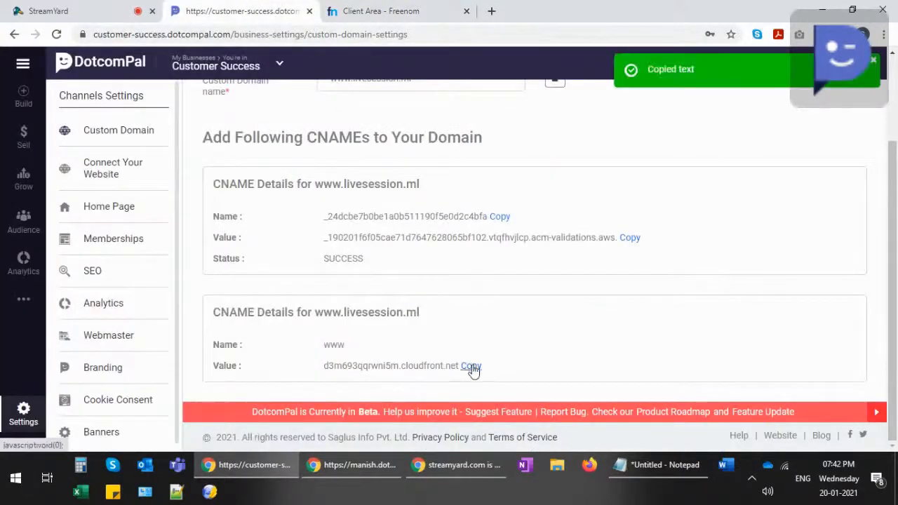
{"action": "left_click", "coordinate": [386, 13]}
{"action": "left_click", "coordinate": [567, 313]}
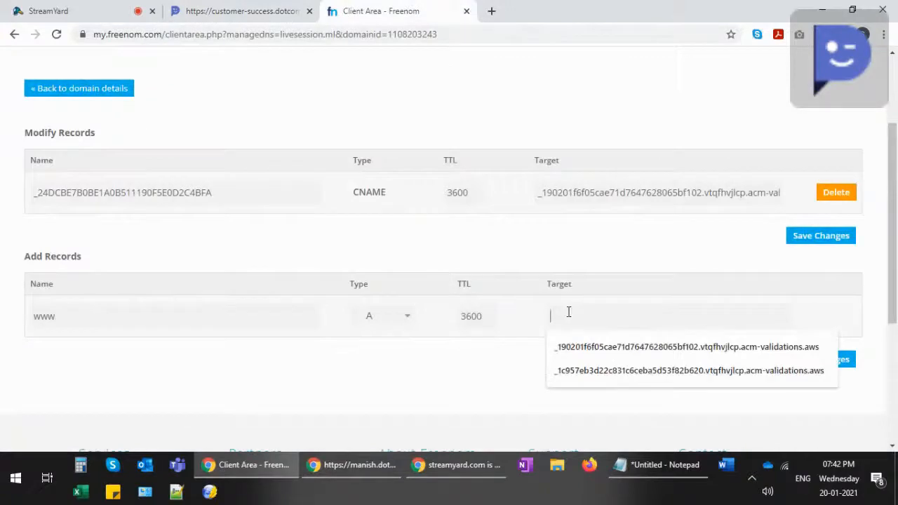
{"action": "key", "text": "ctrl+v"}
{"action": "left_click", "coordinate": [407, 322]}
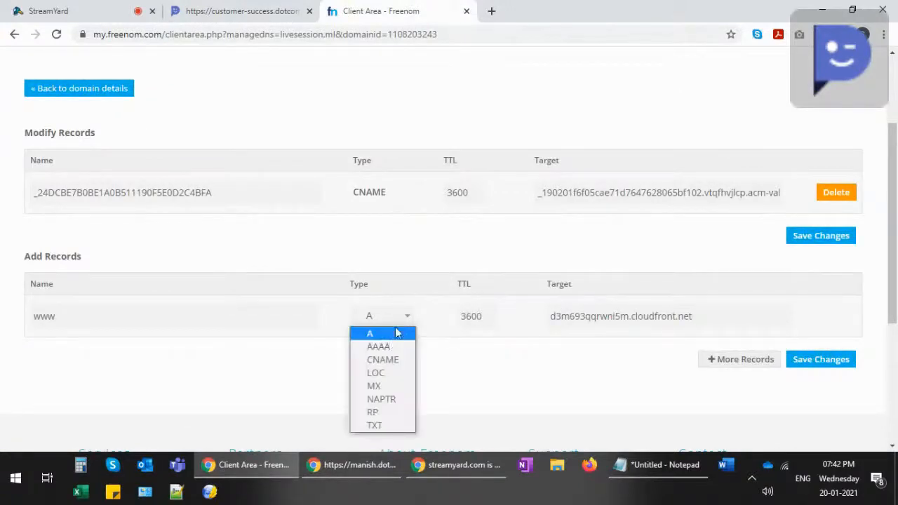
{"action": "left_click", "coordinate": [385, 364]}
{"action": "left_click", "coordinate": [239, 10]}
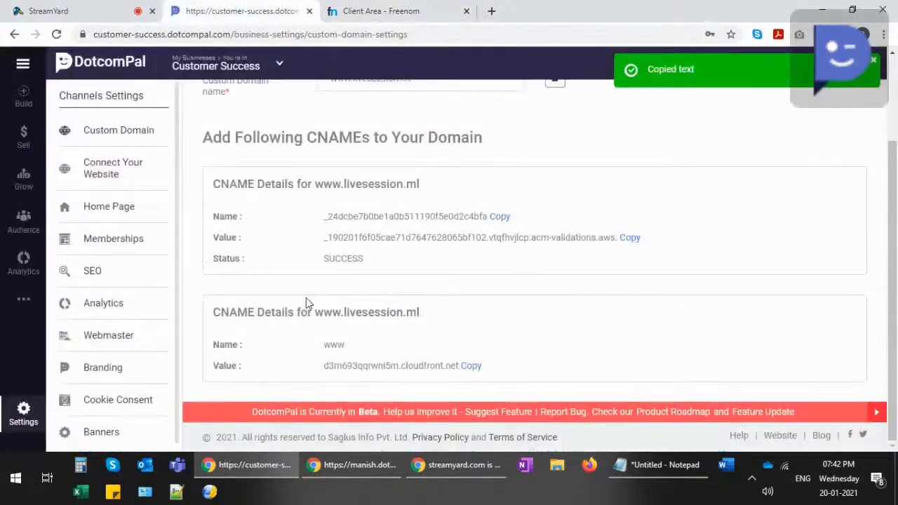
{"action": "left_click_drag", "start_coordinate": [214, 312], "coordinate": [420, 313]}
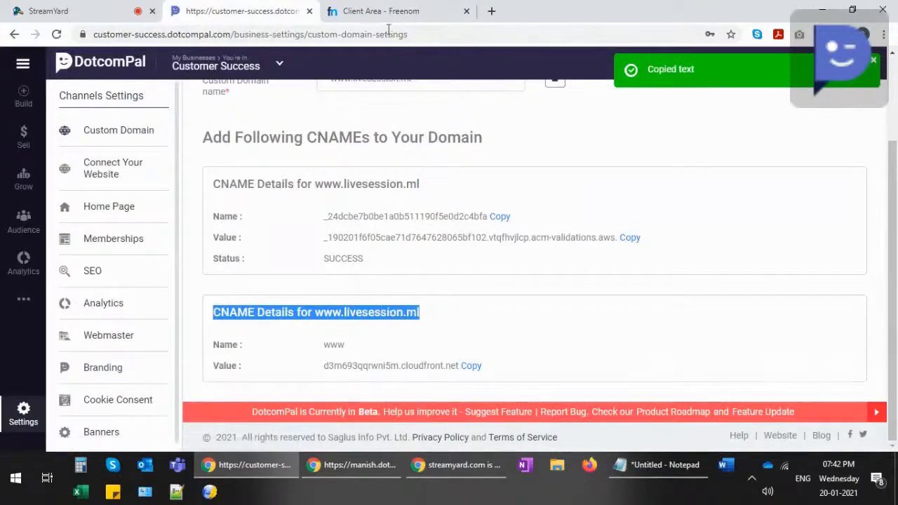
{"action": "left_click", "coordinate": [381, 10]}
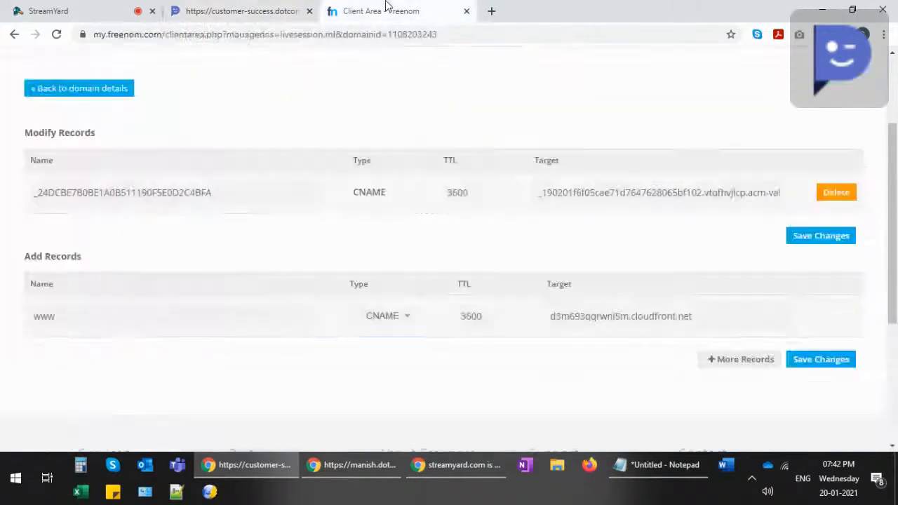
{"action": "left_click", "coordinate": [818, 361]}
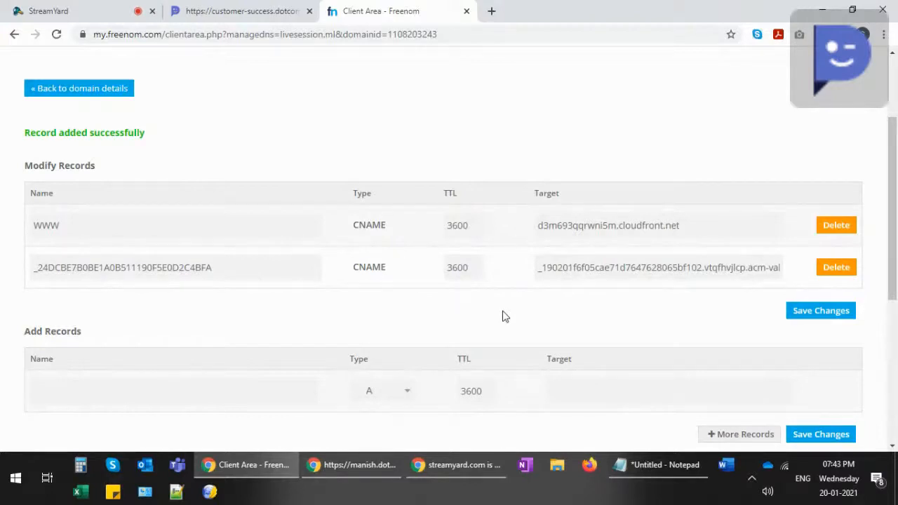
Compare the saved livesession.ml DNS records in Freenom with the validation and distribution CNAME details in DotcomPal
{"action": "scroll", "coordinate": [503, 317], "scroll_direction": "up", "scroll_amount": 2}
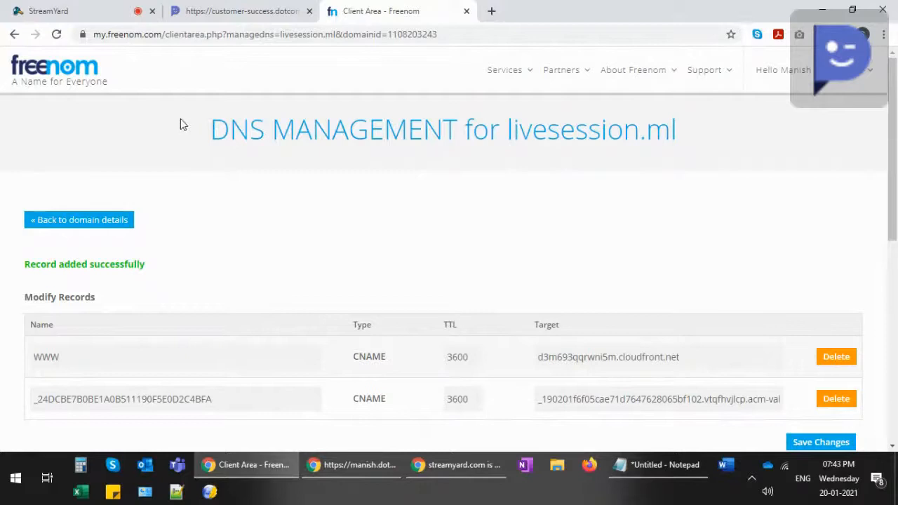
{"action": "left_click_drag", "start_coordinate": [211, 130], "coordinate": [728, 140]}
{"action": "left_click", "coordinate": [221, 130]}
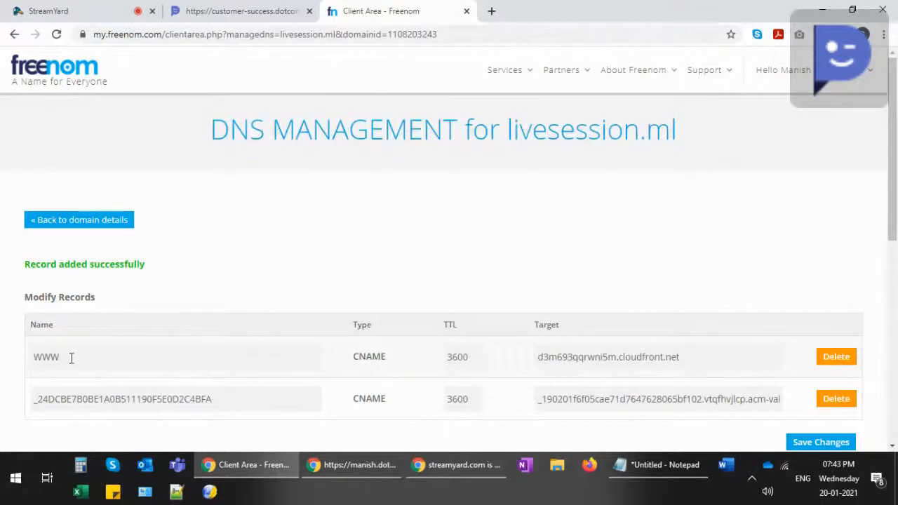
{"action": "left_click", "coordinate": [222, 11]}
{"action": "left_click_drag", "start_coordinate": [260, 184], "coordinate": [432, 184]}
{"action": "left_click_drag", "start_coordinate": [219, 216], "coordinate": [399, 217]}
{"action": "left_click_drag", "start_coordinate": [219, 238], "coordinate": [378, 241]}
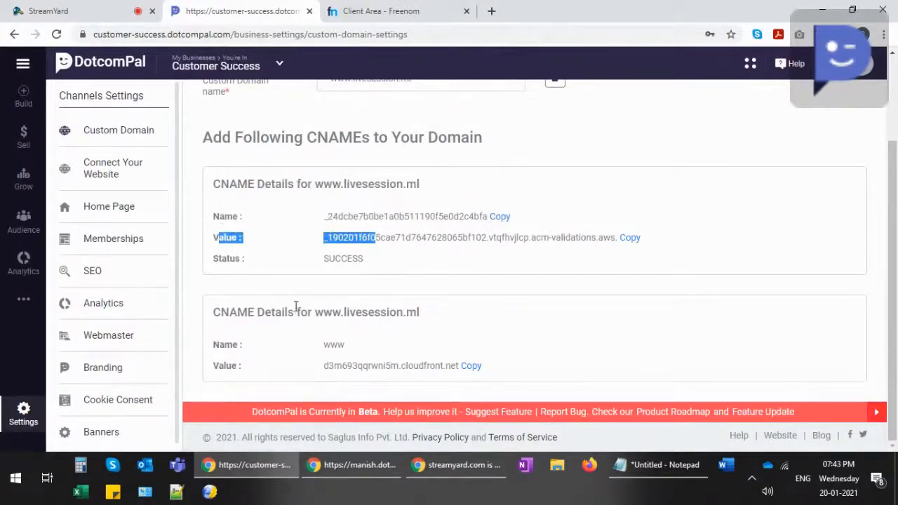
{"action": "left_click_drag", "start_coordinate": [223, 345], "coordinate": [354, 347]}
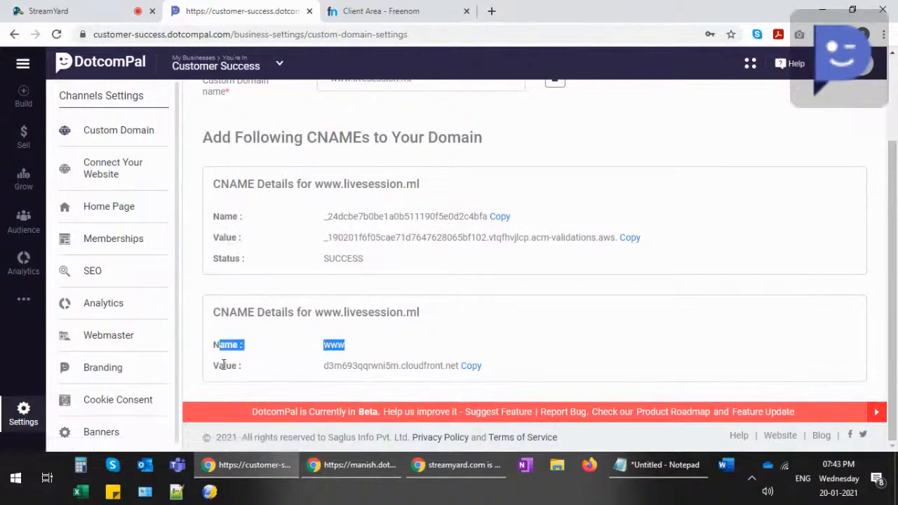
{"action": "left_click_drag", "start_coordinate": [223, 366], "coordinate": [385, 365]}
{"action": "left_click", "coordinate": [395, 315]}
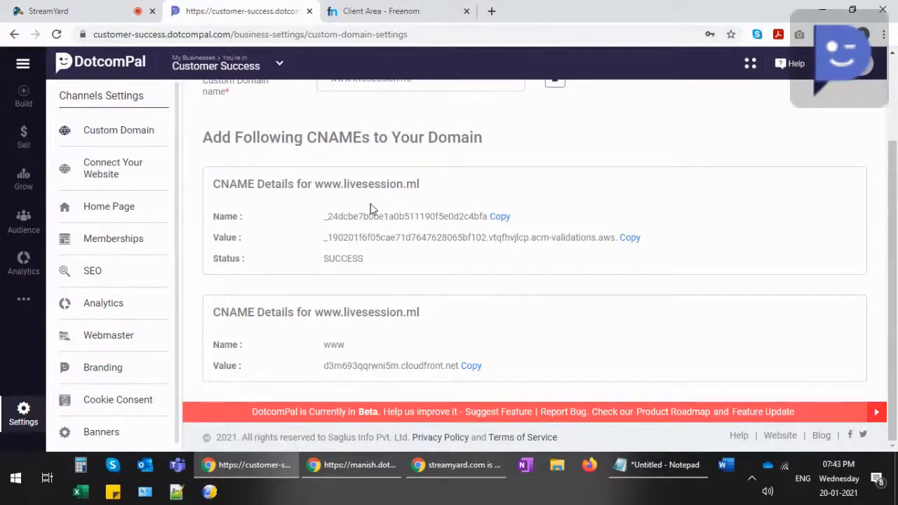
{"action": "left_click", "coordinate": [359, 464]}
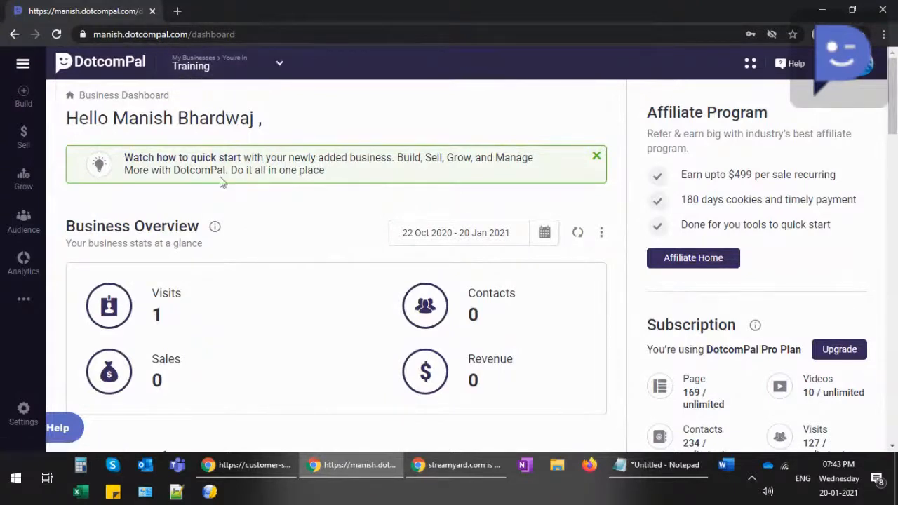
{"action": "left_click", "coordinate": [21, 413]}
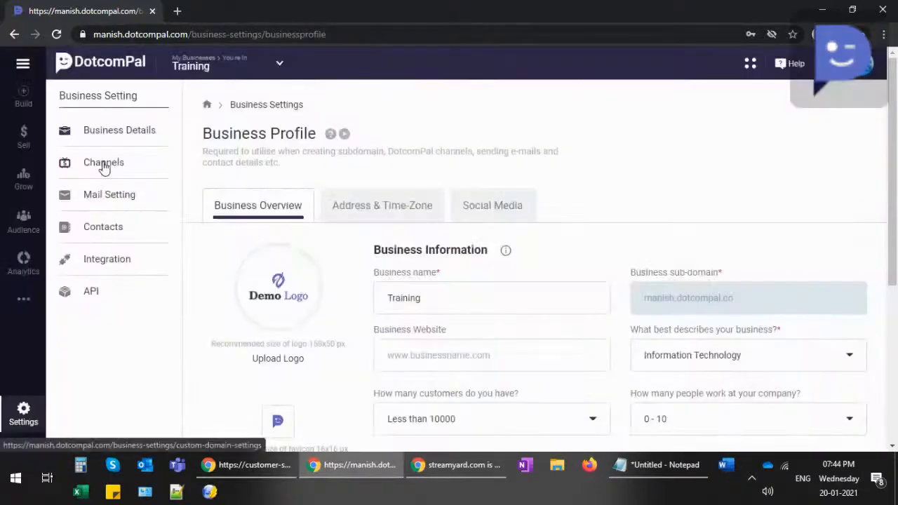
{"action": "left_click", "coordinate": [103, 167]}
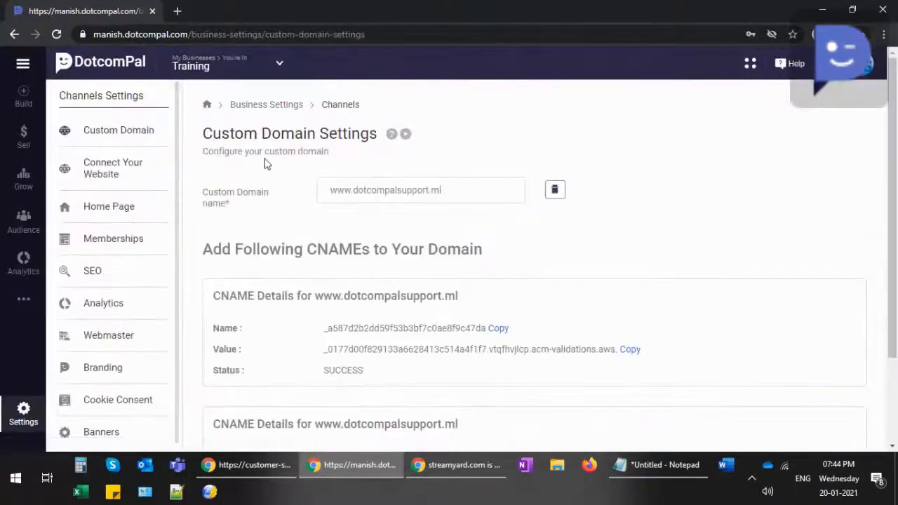
{"action": "left_click_drag", "start_coordinate": [332, 195], "coordinate": [487, 198]}
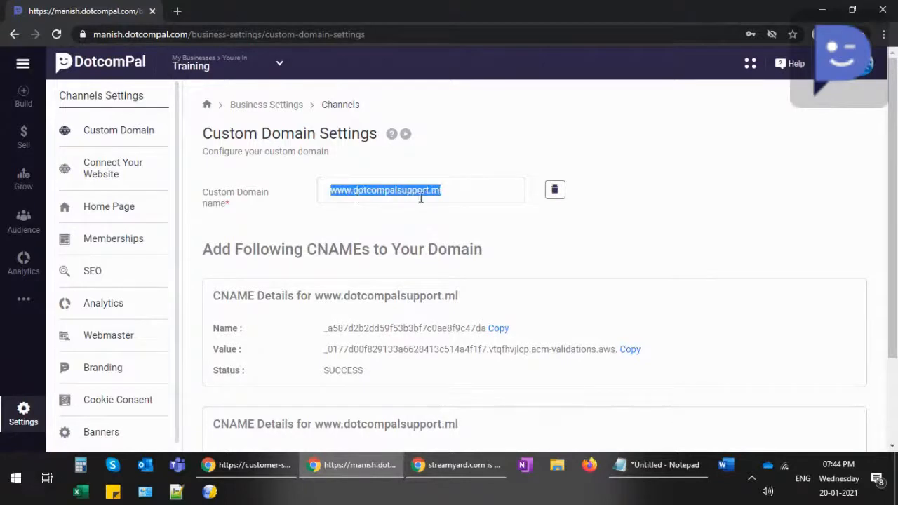
{"action": "left_click", "coordinate": [450, 193]}
{"action": "scroll", "coordinate": [332, 246], "scroll_direction": "down", "scroll_amount": 1}
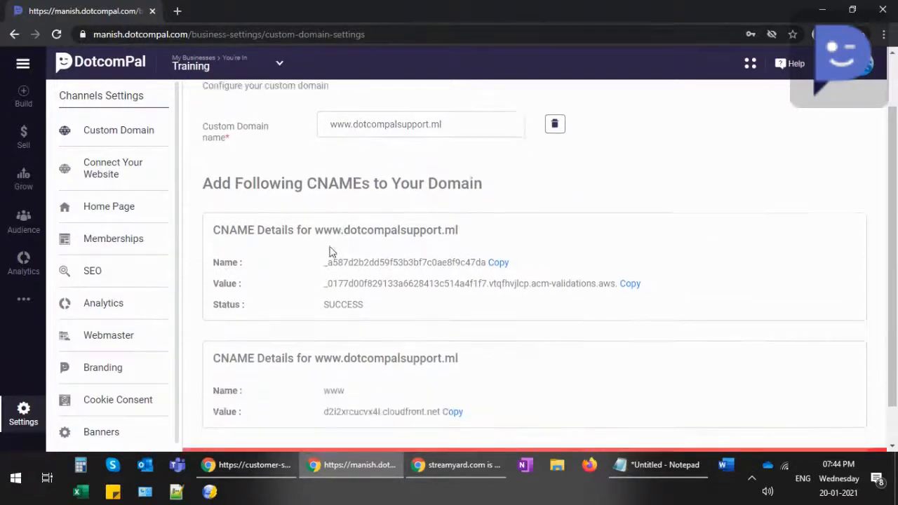
{"action": "scroll", "coordinate": [348, 254], "scroll_direction": "up", "scroll_amount": 1}
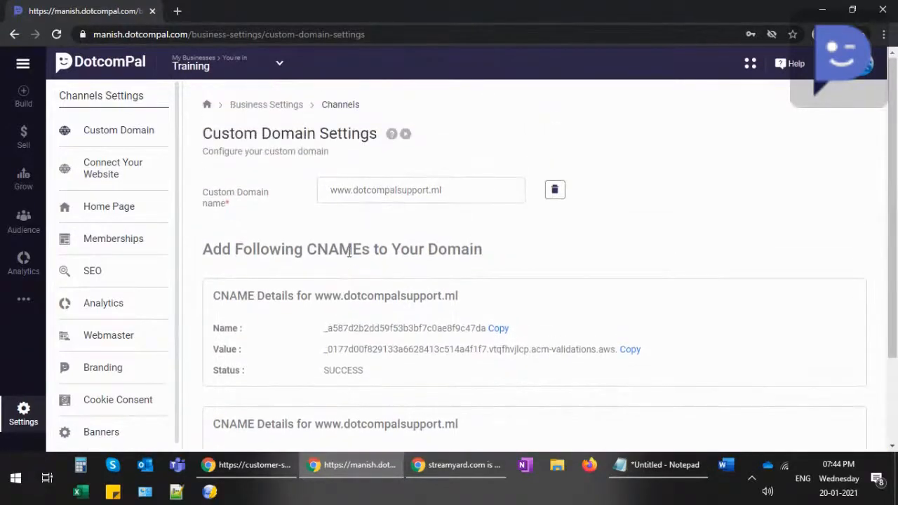
{"action": "left_click_drag", "start_coordinate": [334, 188], "coordinate": [442, 193]}
{"action": "key", "text": "ctrl+c"}
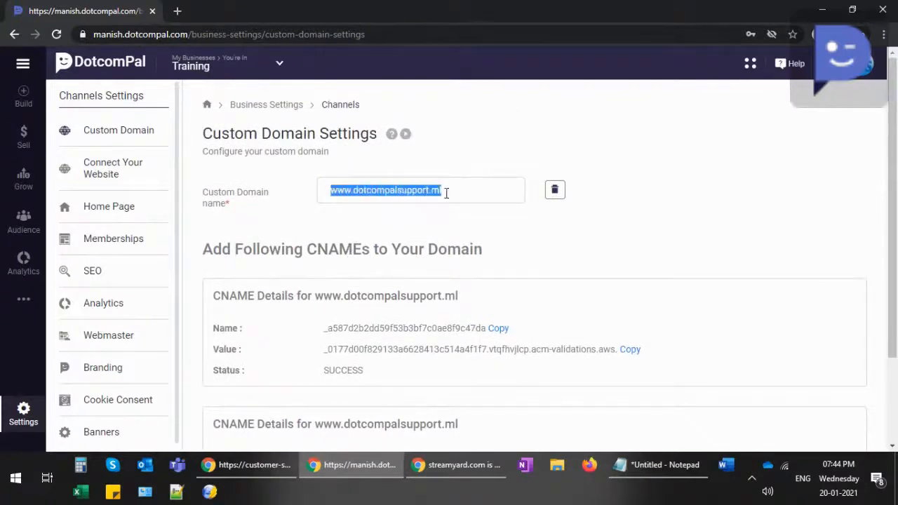
{"action": "left_click", "coordinate": [176, 10]}
{"action": "key", "text": "ctrl+v"}
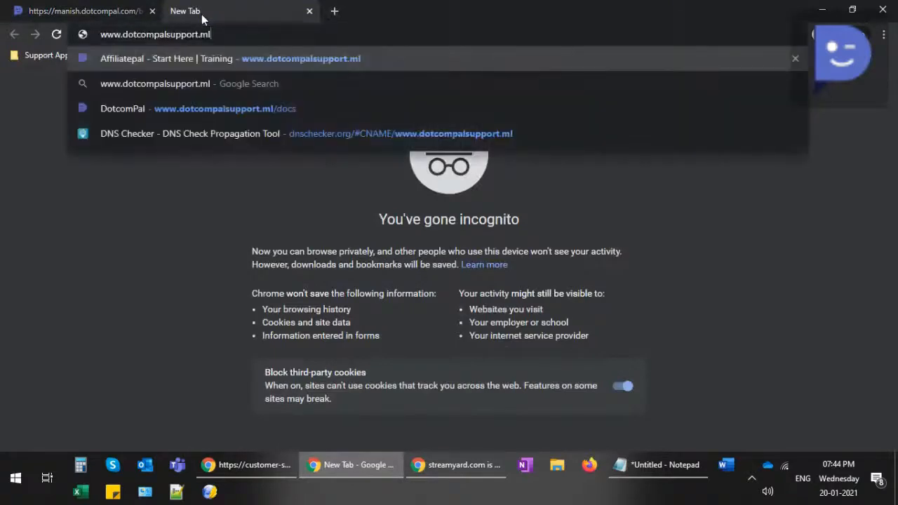
{"action": "key", "text": "Return"}
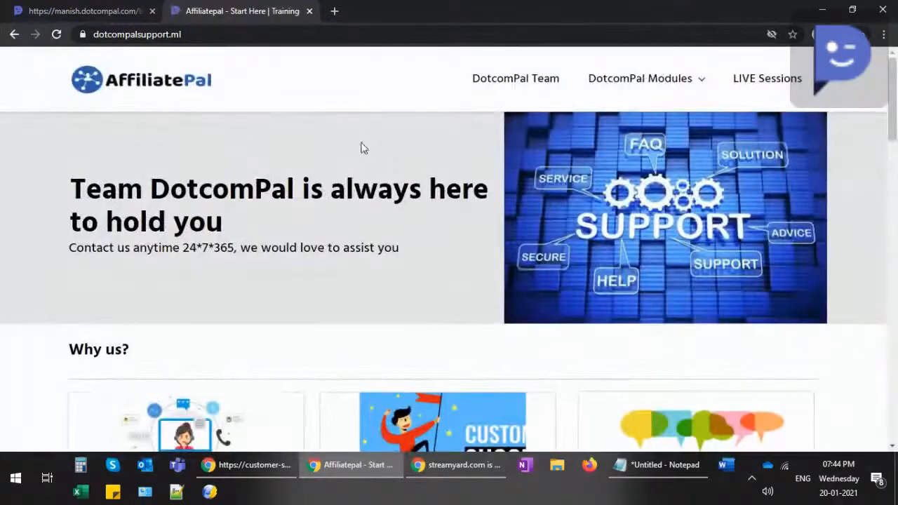
Look through the home page served at dotcompalsupport.ml and check its web address
{"action": "scroll", "coordinate": [266, 133], "scroll_direction": "down", "scroll_amount": 5}
{"action": "scroll", "coordinate": [318, 225], "scroll_direction": "down", "scroll_amount": 2}
{"action": "scroll", "coordinate": [315, 220], "scroll_direction": "up", "scroll_amount": 8}
{"action": "scroll", "coordinate": [120, 194], "scroll_direction": "down", "scroll_amount": 8}
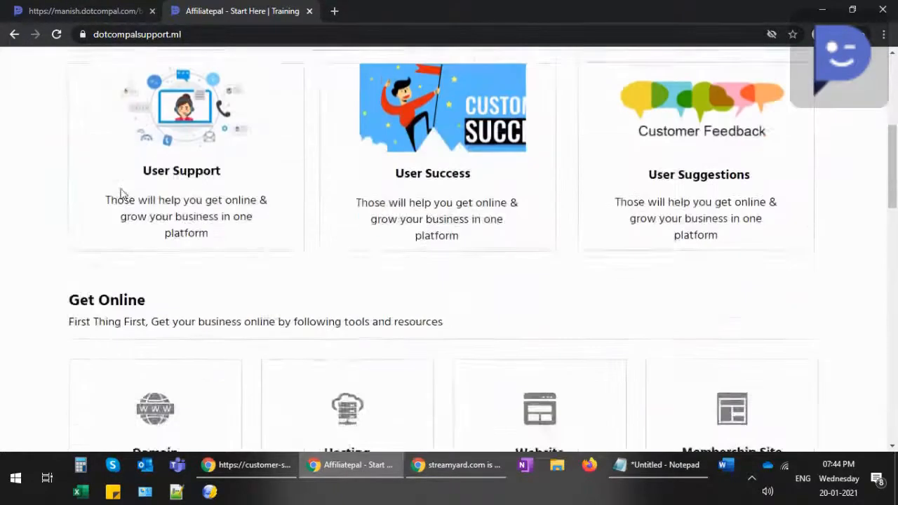
{"action": "scroll", "coordinate": [164, 201], "scroll_direction": "down", "scroll_amount": 10}
{"action": "scroll", "coordinate": [180, 201], "scroll_direction": "up", "scroll_amount": 20}
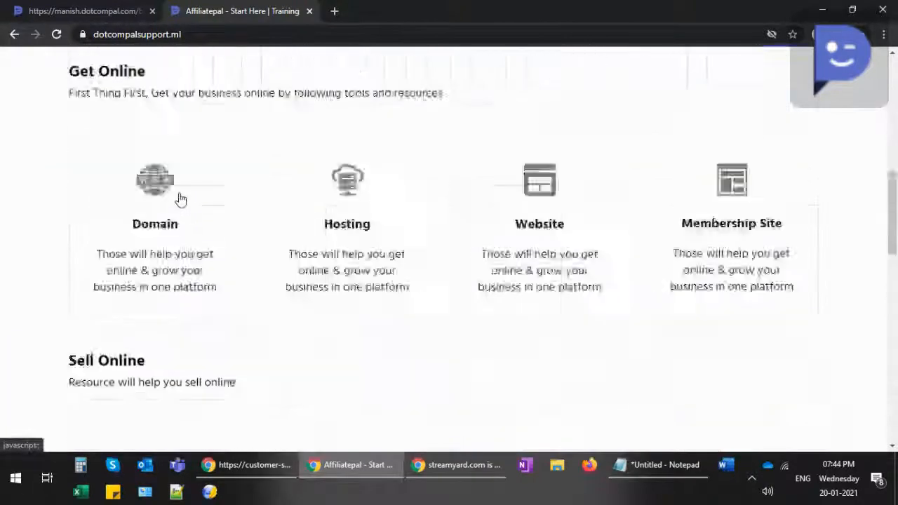
{"action": "left_click", "coordinate": [94, 34]}
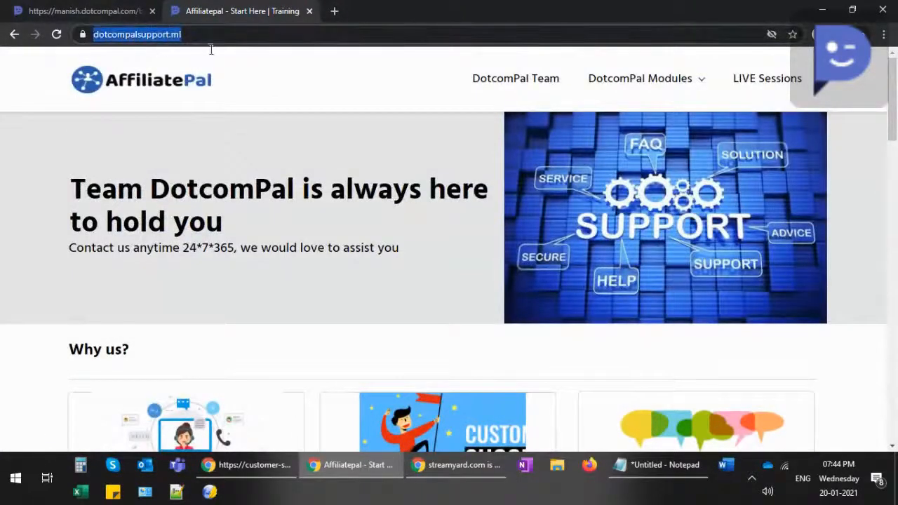
{"action": "left_click", "coordinate": [270, 467]}
{"action": "scroll", "coordinate": [316, 245], "scroll_direction": "up", "scroll_amount": 3}
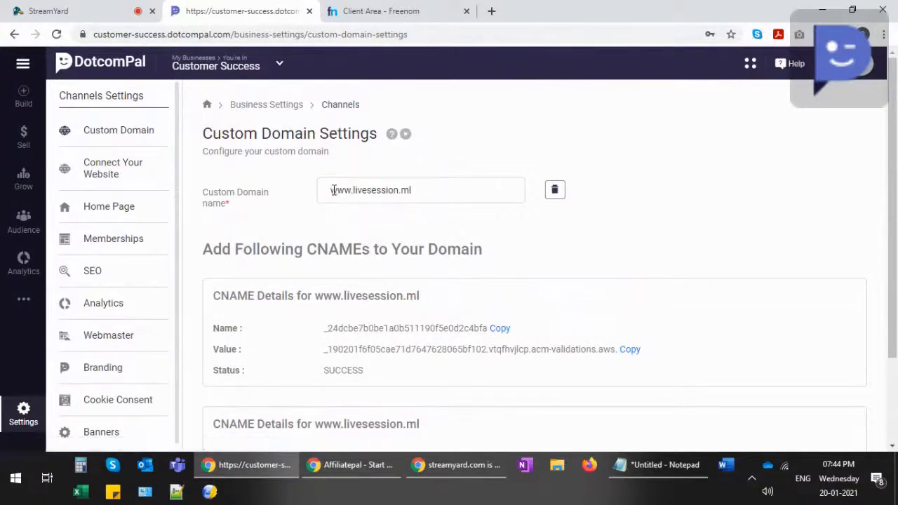
{"action": "left_click_drag", "start_coordinate": [333, 191], "coordinate": [414, 190]}
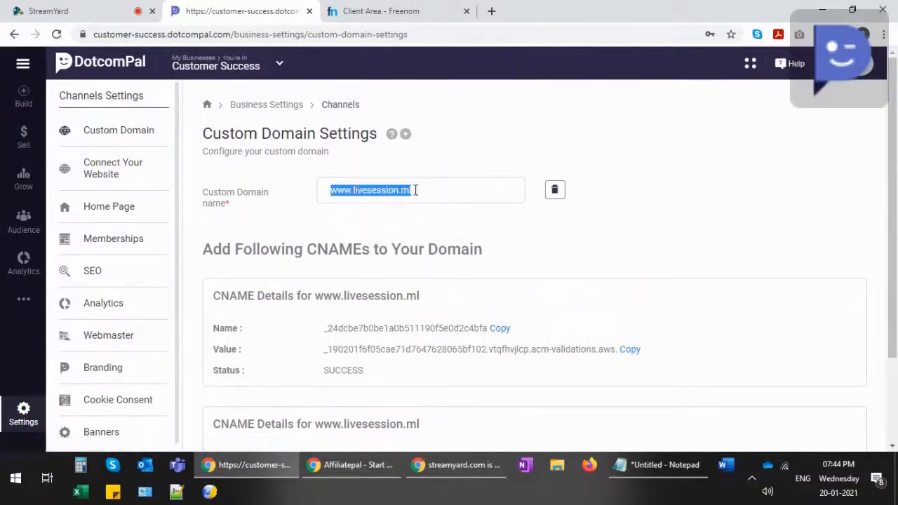
{"action": "left_click", "coordinate": [355, 190]}
{"action": "left_click_drag", "start_coordinate": [333, 195], "coordinate": [427, 192]}
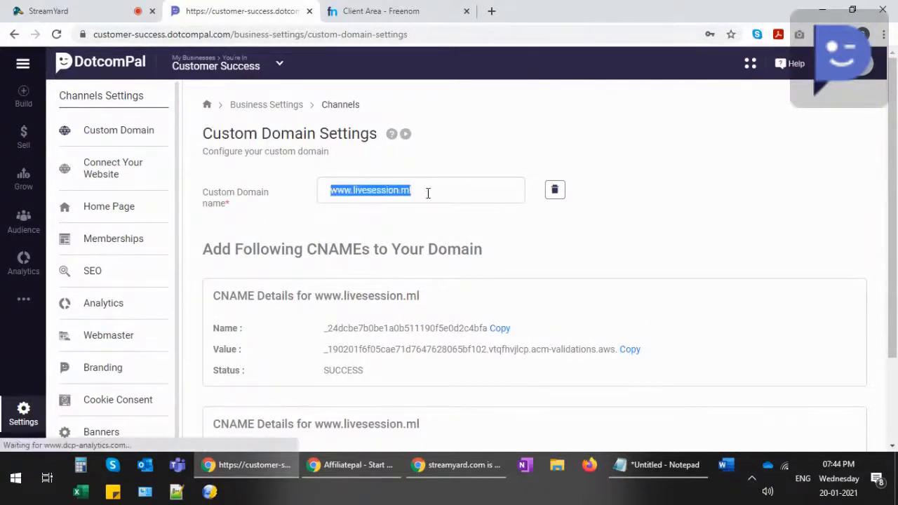
Open the Home Page settings of the Customer Success channels and review the content types offered for the home page
{"action": "left_click", "coordinate": [110, 214]}
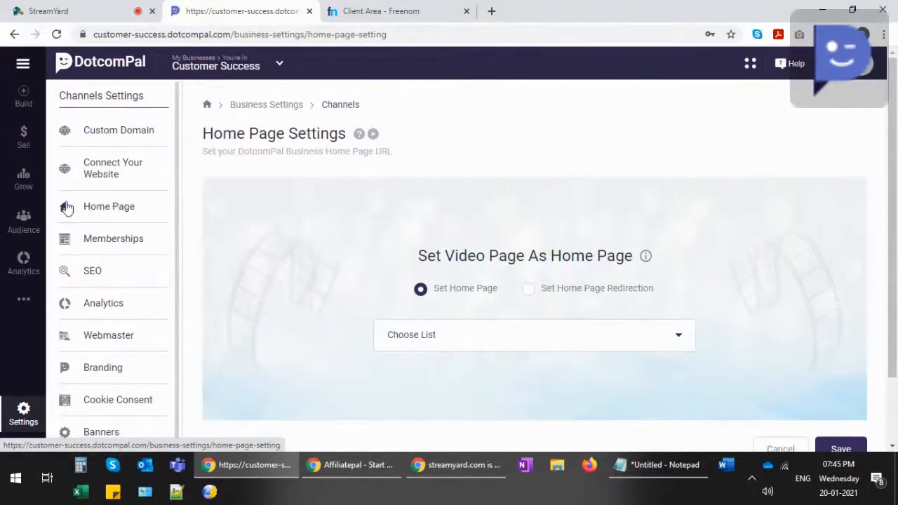
{"action": "left_click_drag", "start_coordinate": [417, 257], "coordinate": [627, 262]}
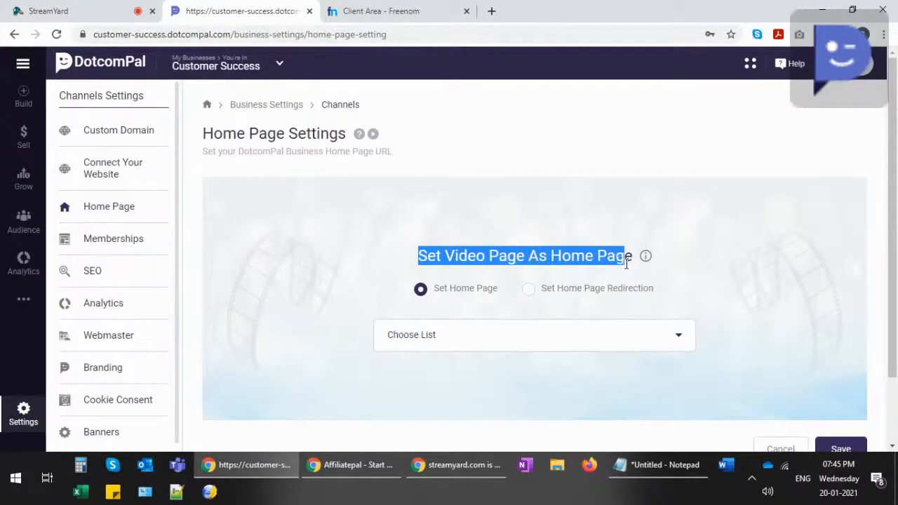
{"action": "left_click", "coordinate": [463, 339]}
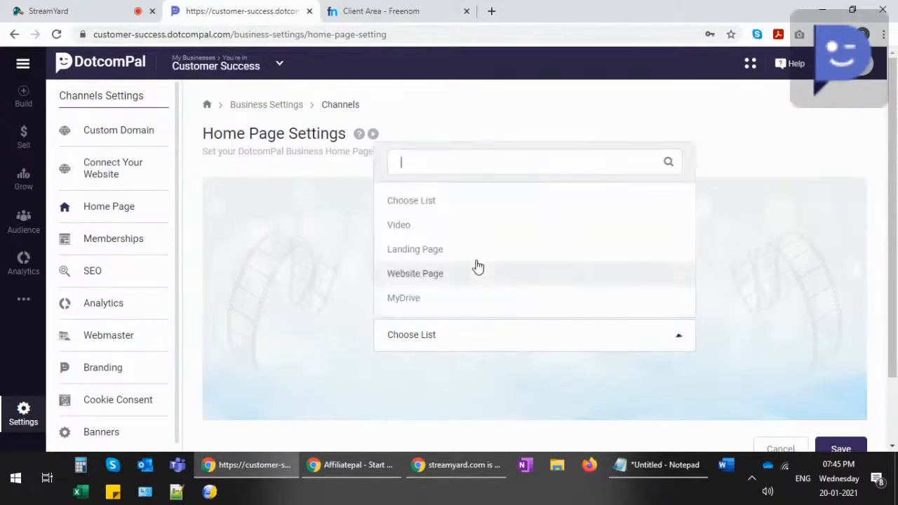
{"action": "left_click", "coordinate": [364, 249]}
{"action": "left_click_drag", "start_coordinate": [419, 257], "coordinate": [517, 297]}
Try Landing Page and Website Page as the home page content type, and finally choose MyDrive
{"action": "left_click", "coordinate": [455, 342]}
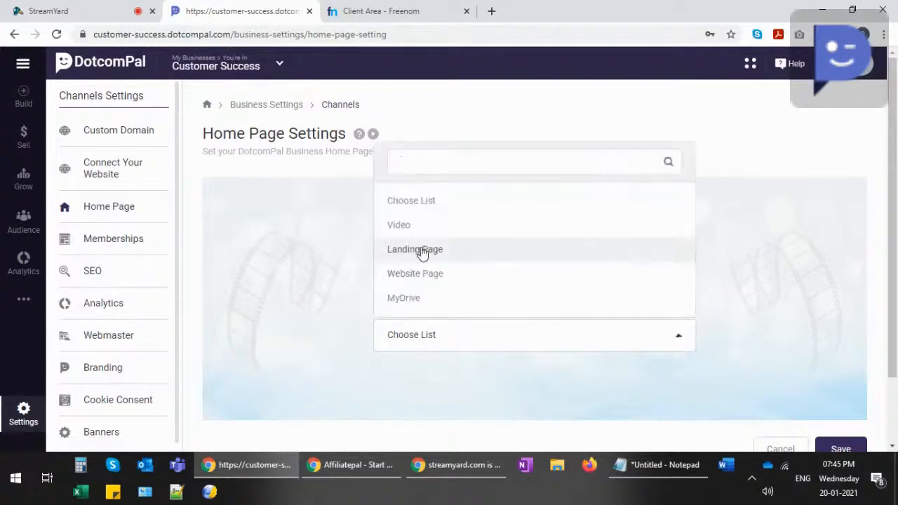
{"action": "left_click", "coordinate": [425, 251]}
{"action": "left_click", "coordinate": [443, 309]}
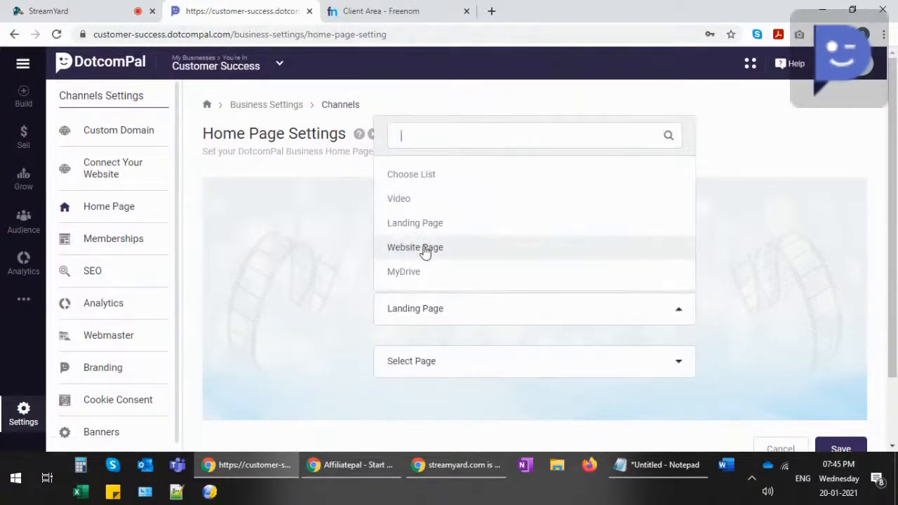
{"action": "left_click", "coordinate": [425, 251]}
{"action": "left_click", "coordinate": [433, 312]}
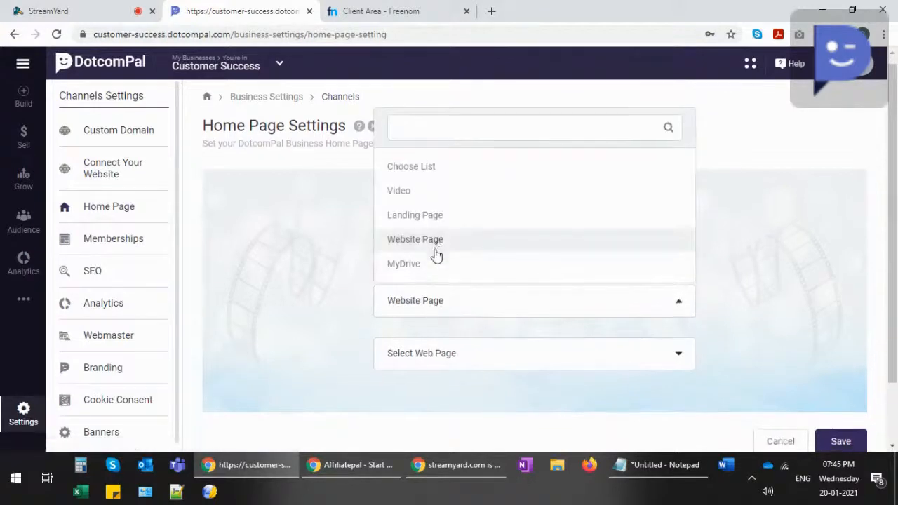
{"action": "scroll", "coordinate": [435, 255], "scroll_direction": "down", "scroll_amount": 1}
{"action": "left_click", "coordinate": [410, 417]}
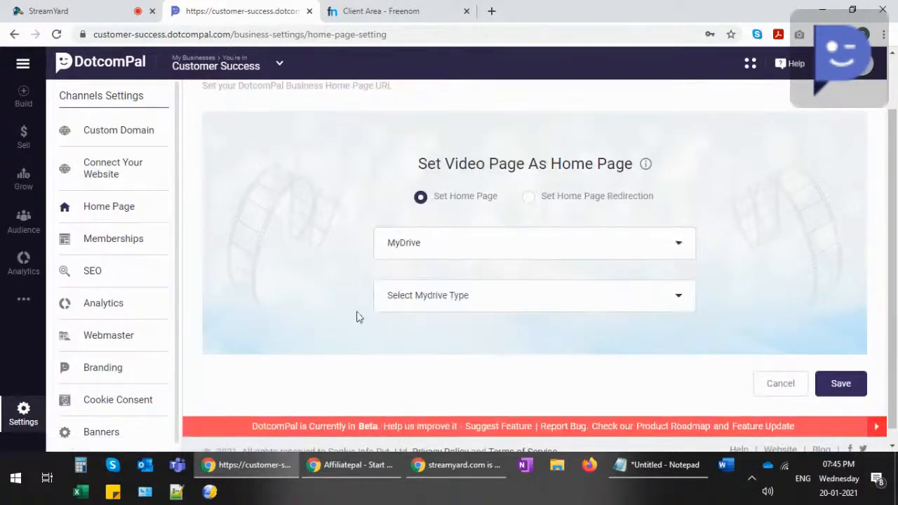
Review the MyDrive type options, the home page content types and the address of the settings page
{"action": "left_click", "coordinate": [467, 299]}
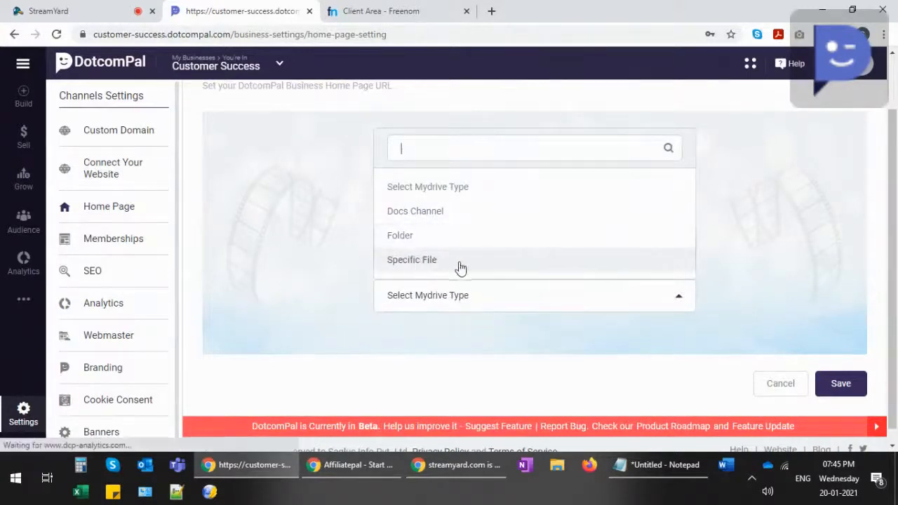
{"action": "left_click", "coordinate": [337, 266]}
{"action": "left_click", "coordinate": [443, 258]}
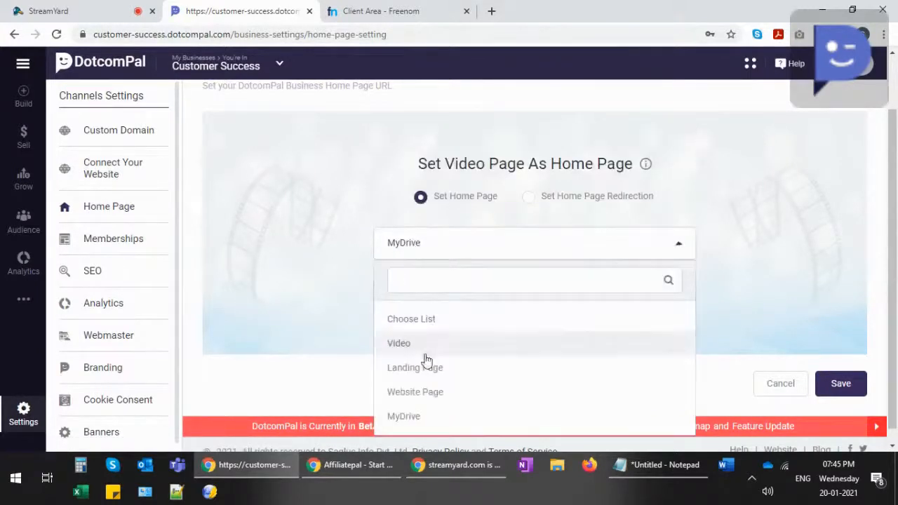
{"action": "left_click", "coordinate": [287, 303]}
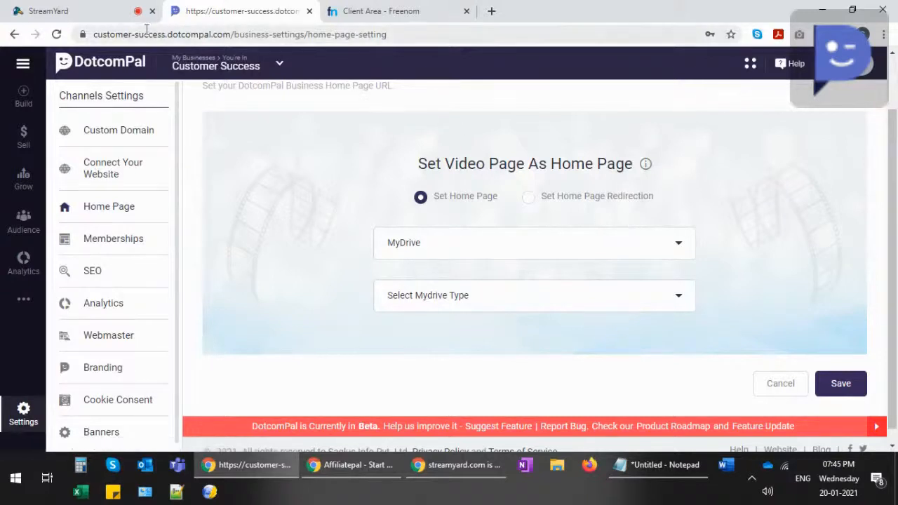
{"action": "left_click_drag", "start_coordinate": [93, 34], "coordinate": [330, 136]}
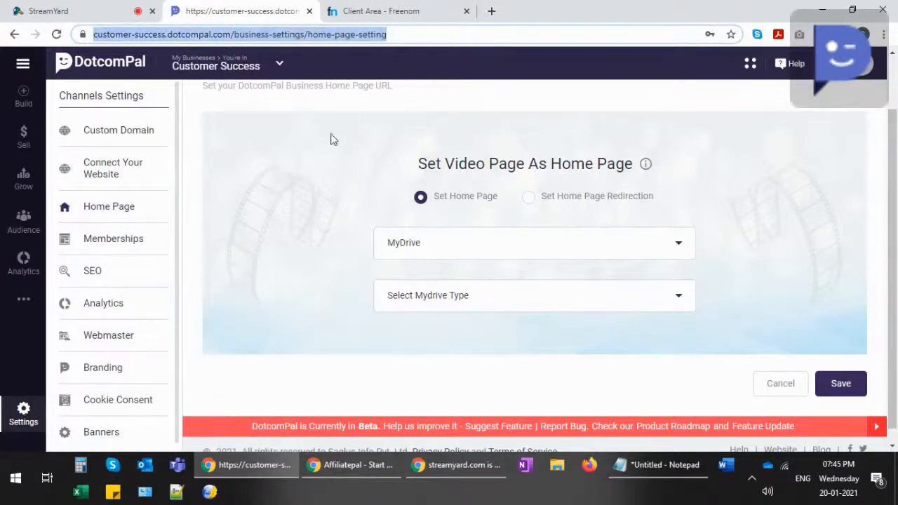
Return to the Customer Success business dashboard and dismiss the quick-start notice
{"action": "left_click", "coordinate": [332, 137]}
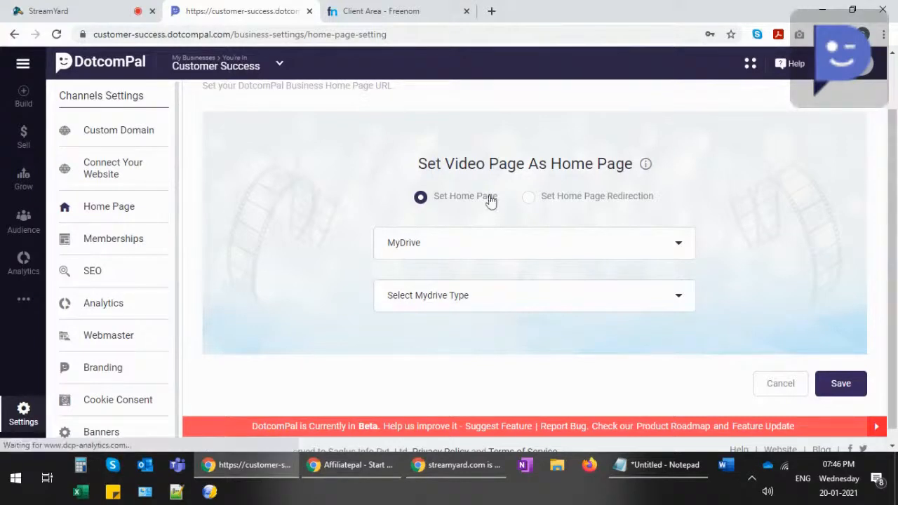
{"action": "left_click", "coordinate": [105, 65]}
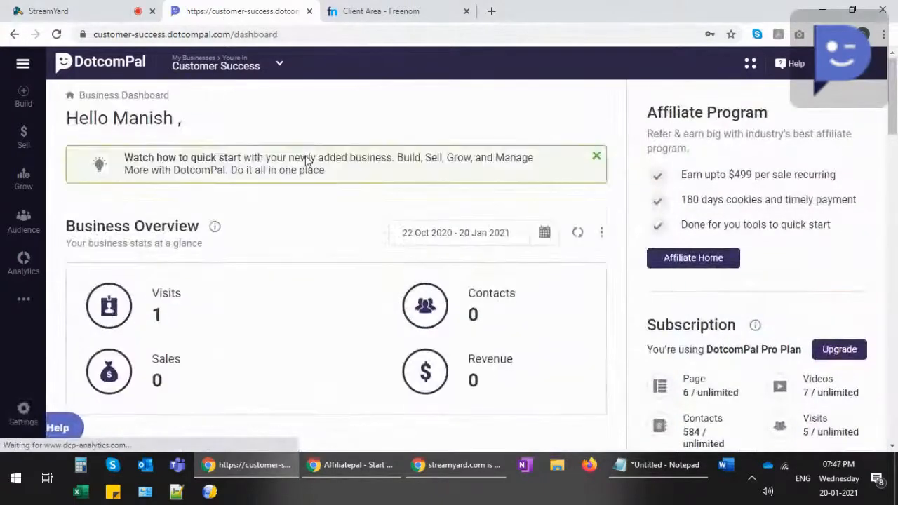
{"action": "left_click", "coordinate": [596, 157]}
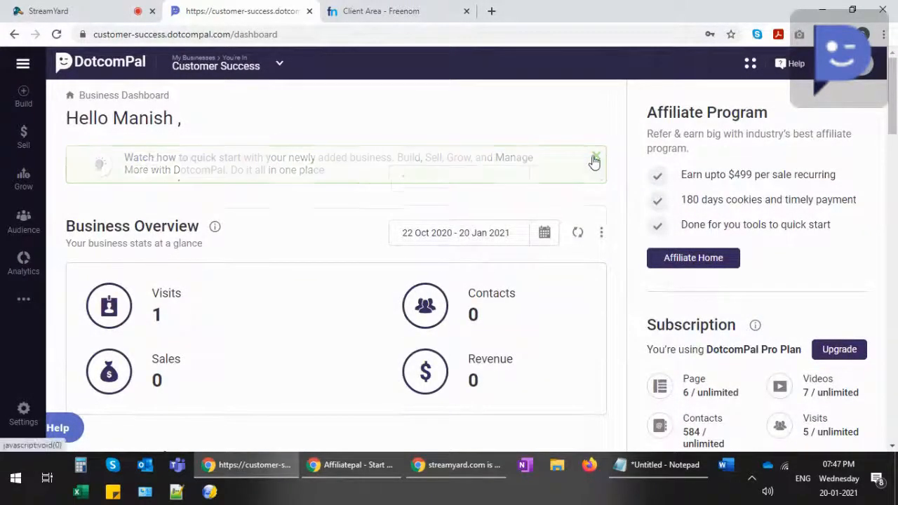
{"action": "mouse_move", "coordinate": [23, 302]}
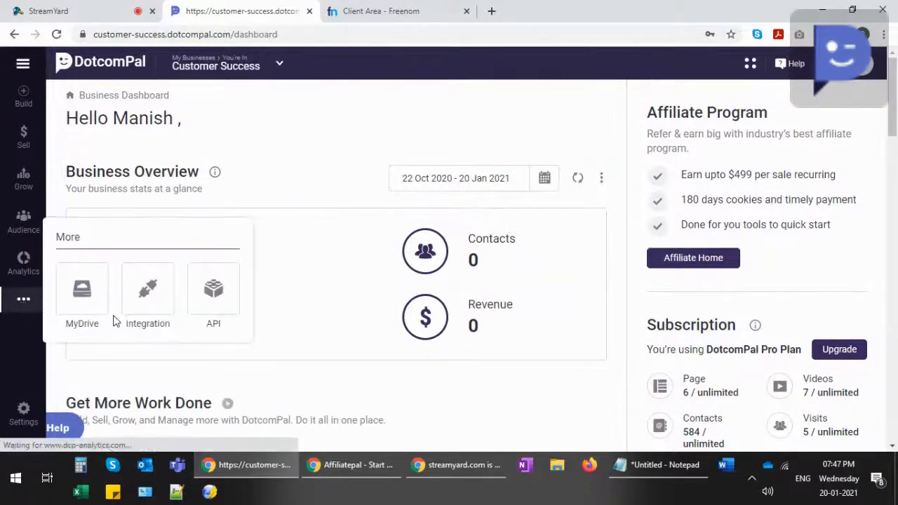
{"action": "left_click", "coordinate": [23, 413]}
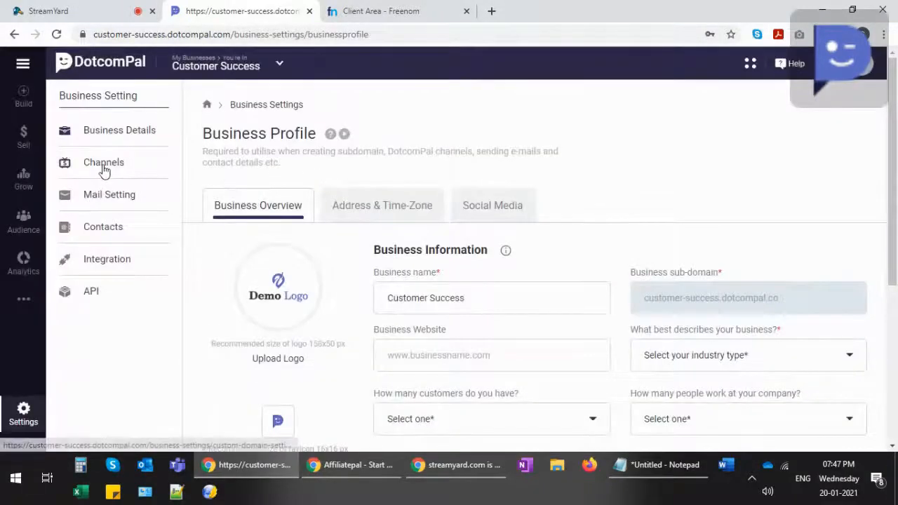
{"action": "left_click", "coordinate": [104, 173]}
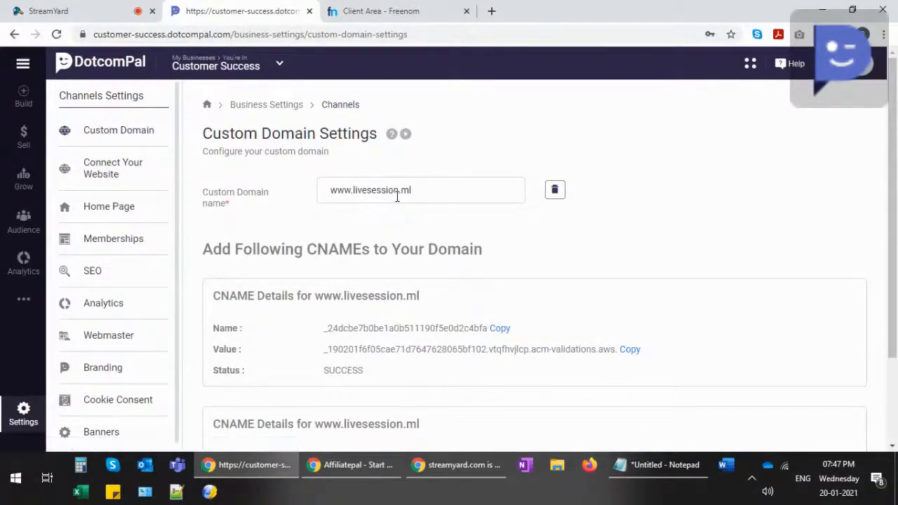
{"action": "scroll", "coordinate": [561, 246], "scroll_direction": "down", "scroll_amount": 1}
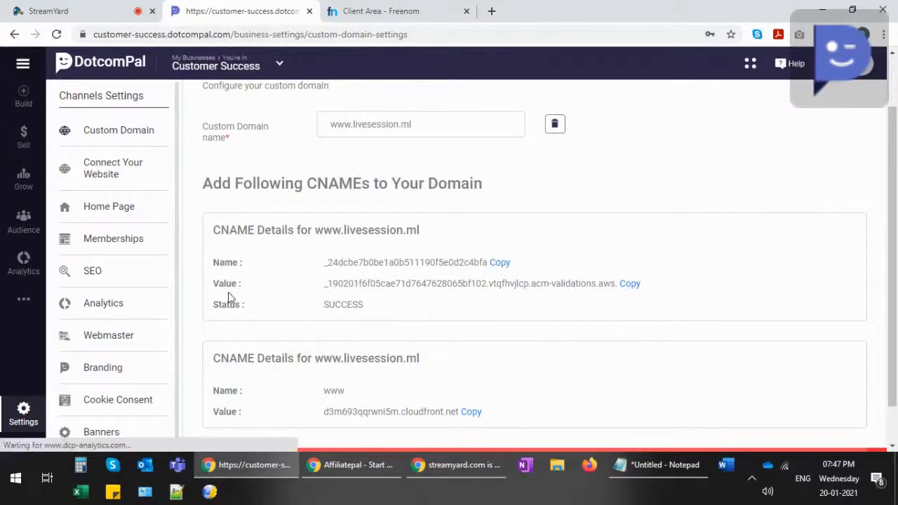
Switch to Freenom and examine the DNS Management page for livesession.ml, including its heading and CNAME records
{"action": "left_click", "coordinate": [381, 20]}
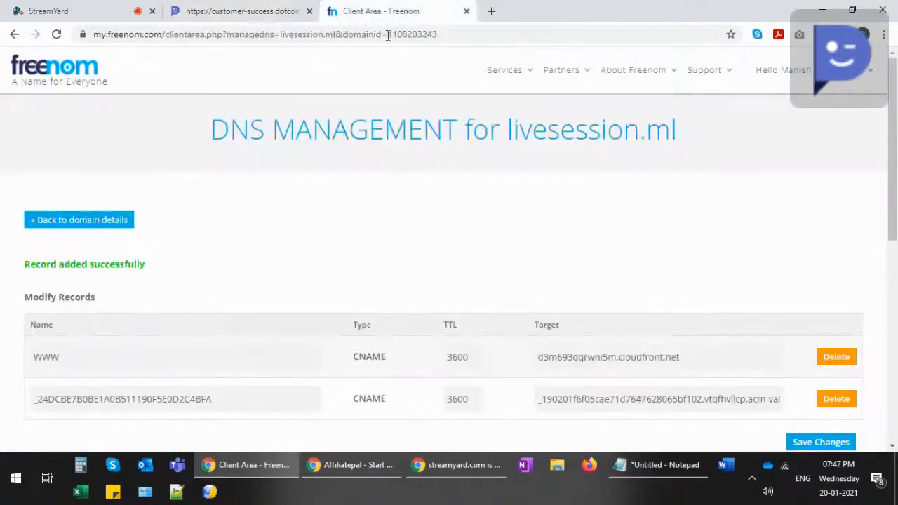
{"action": "scroll", "coordinate": [456, 232], "scroll_direction": "down", "scroll_amount": 1}
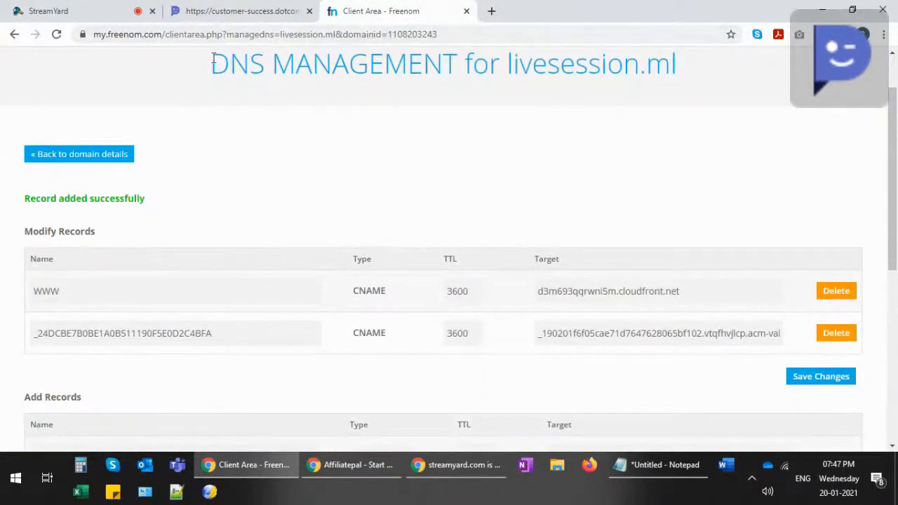
{"action": "left_click_drag", "start_coordinate": [212, 62], "coordinate": [447, 65]}
{"action": "left_click", "coordinate": [457, 70]}
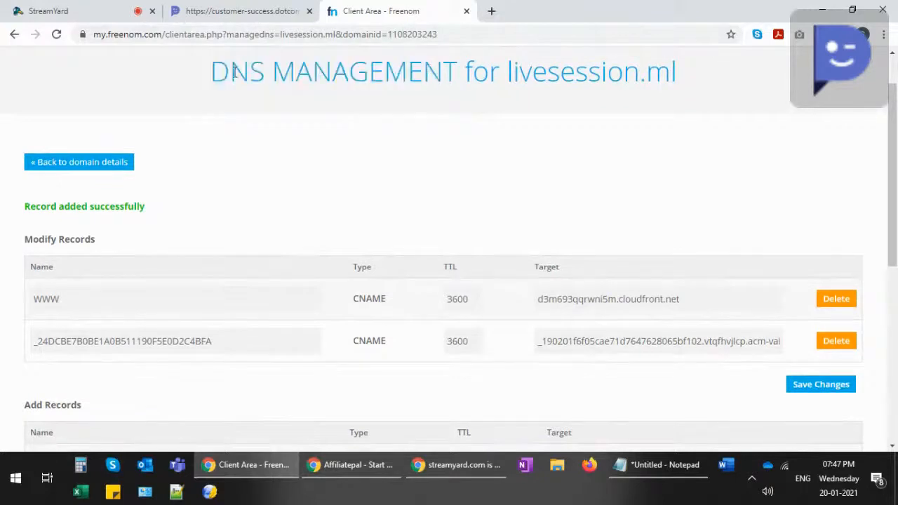
{"action": "left_click_drag", "start_coordinate": [211, 71], "coordinate": [464, 70]}
{"action": "left_click", "coordinate": [428, 133]}
Return to the DotcomPal custom domain settings and examine the name and value of the www CNAME
{"action": "left_click", "coordinate": [249, 10]}
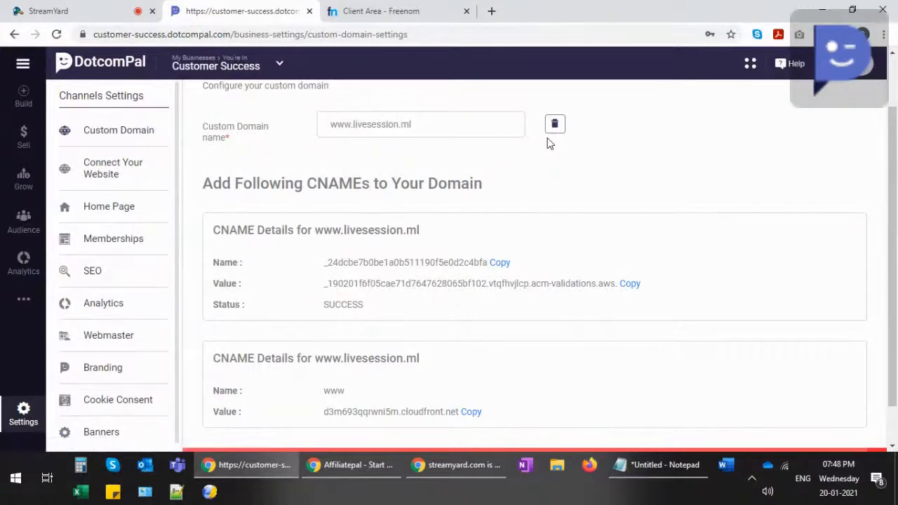
{"action": "scroll", "coordinate": [456, 220], "scroll_direction": "down", "scroll_amount": 1}
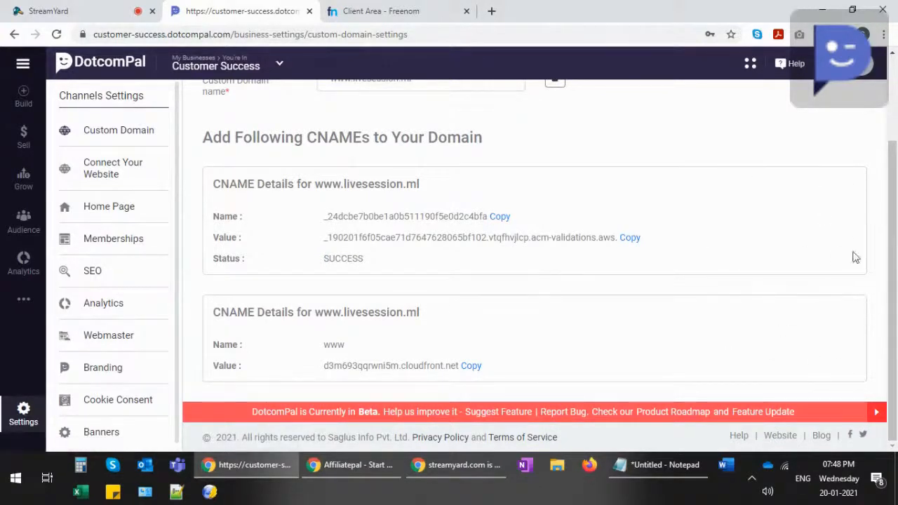
{"action": "left_click_drag", "start_coordinate": [320, 344], "coordinate": [423, 371]}
{"action": "left_click", "coordinate": [341, 344]}
Check the name and target of the www CNAME record in Freenom and return to the DotcomPal custom domain settings
{"action": "left_click", "coordinate": [375, 11]}
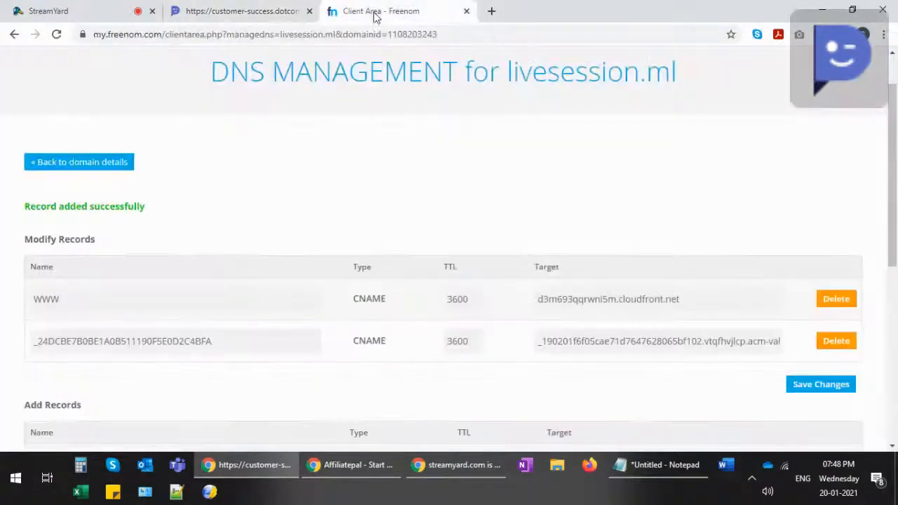
{"action": "double_click", "coordinate": [56, 299]}
{"action": "double_click", "coordinate": [624, 300]}
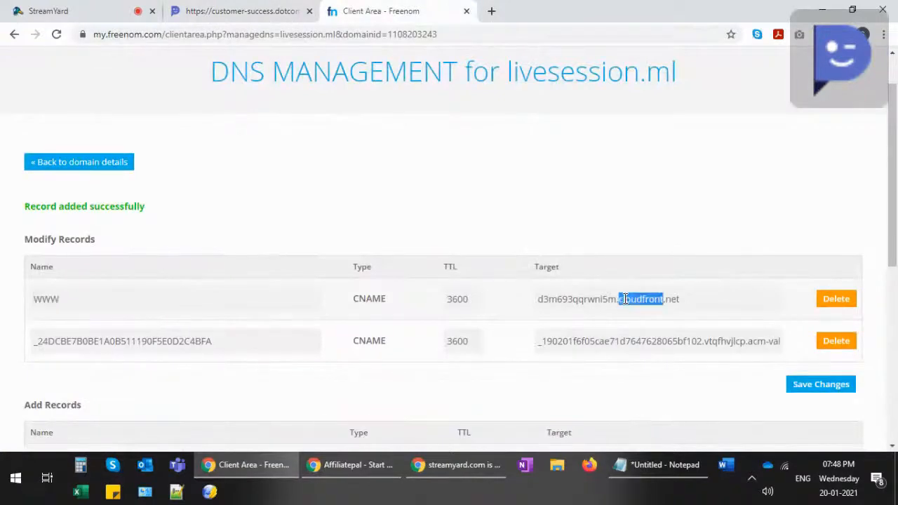
{"action": "left_click", "coordinate": [690, 242]}
{"action": "scroll", "coordinate": [302, 166], "scroll_direction": "up", "scroll_amount": 1}
{"action": "left_click", "coordinate": [238, 11]}
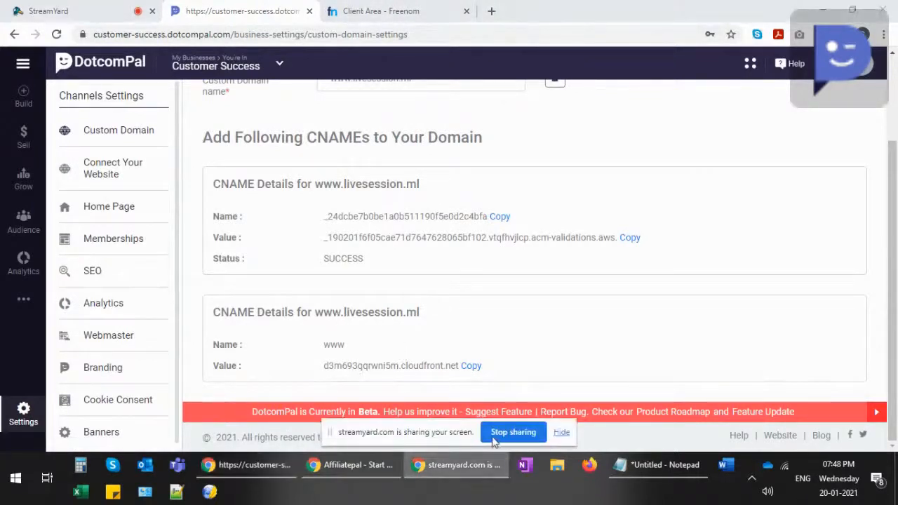
Switch to StreamYard and remove the shared screen from the live broadcast
{"action": "left_click", "coordinate": [148, 12]}
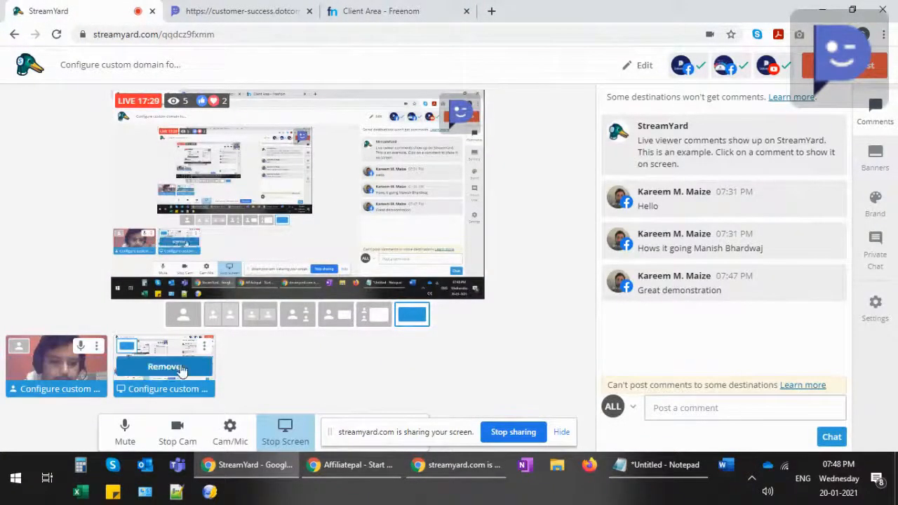
{"action": "left_click", "coordinate": [181, 367]}
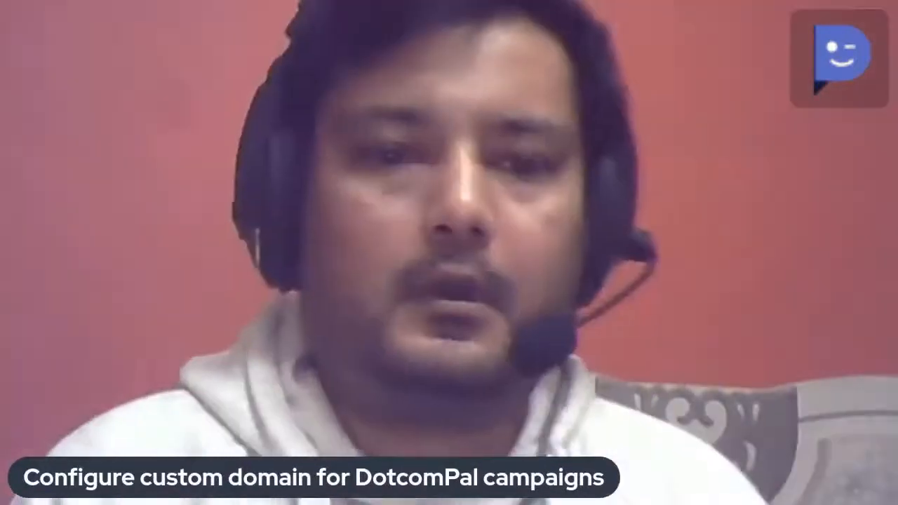